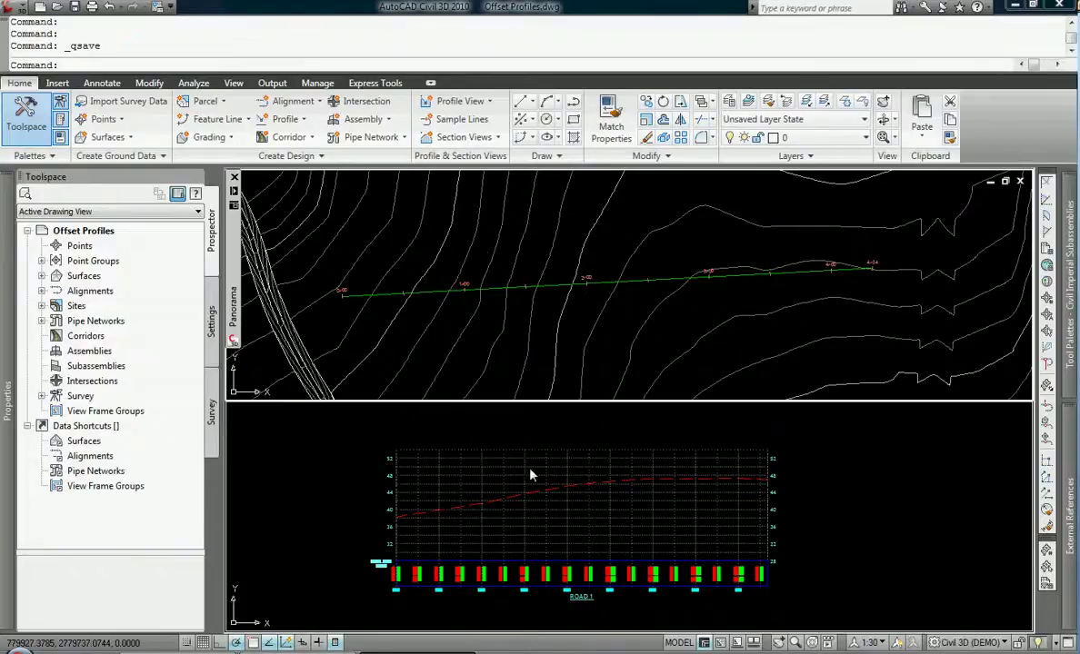
Select the EG1 ground profile in the profile view, deselecting and reselecting it several times
scroll(570, 448, up, 4)
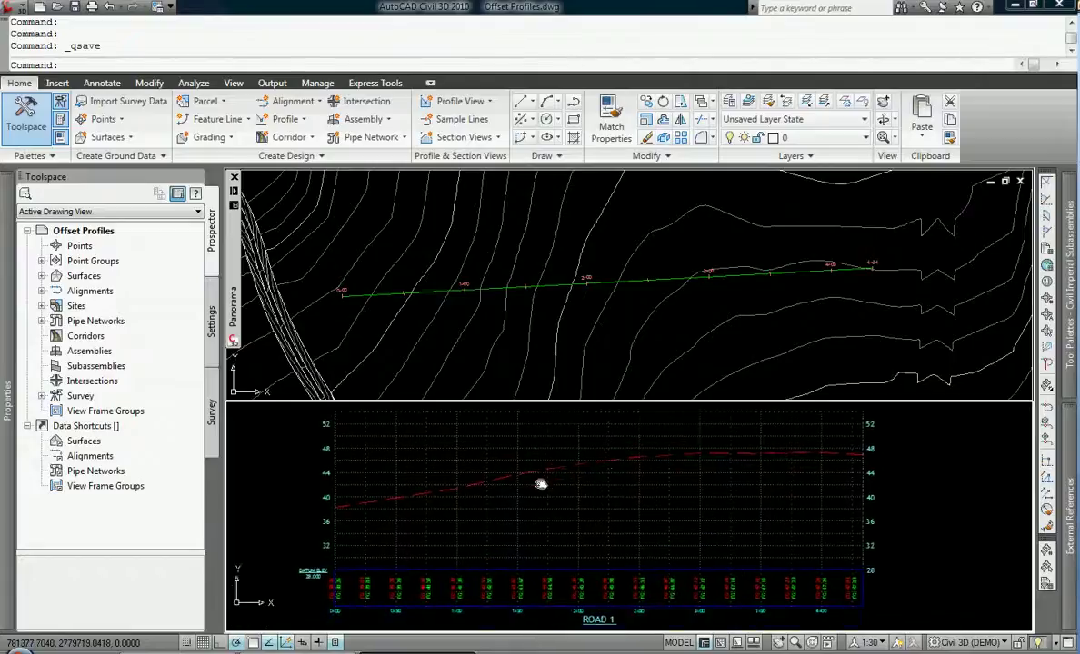
scroll(576, 468, down, 5)
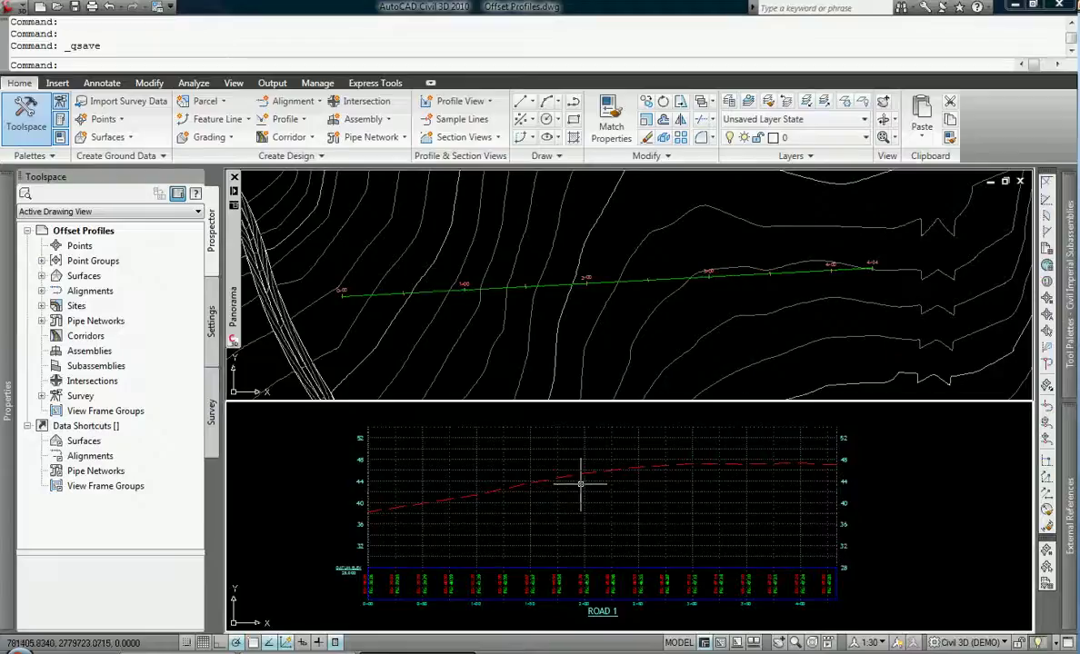
mouse_move(568, 477)
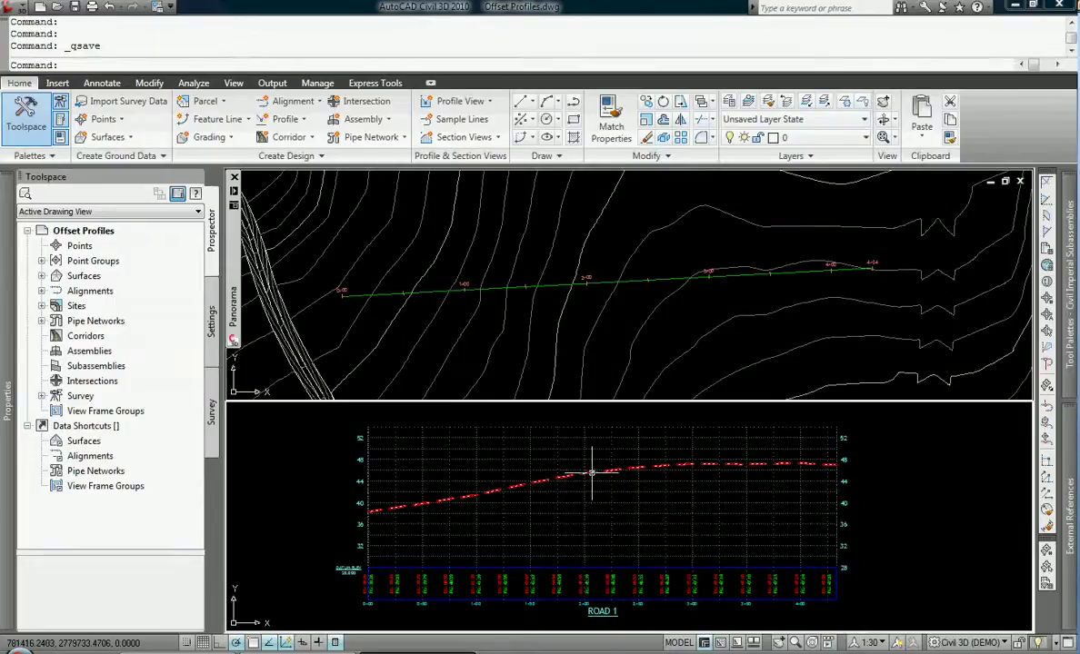
click(592, 473)
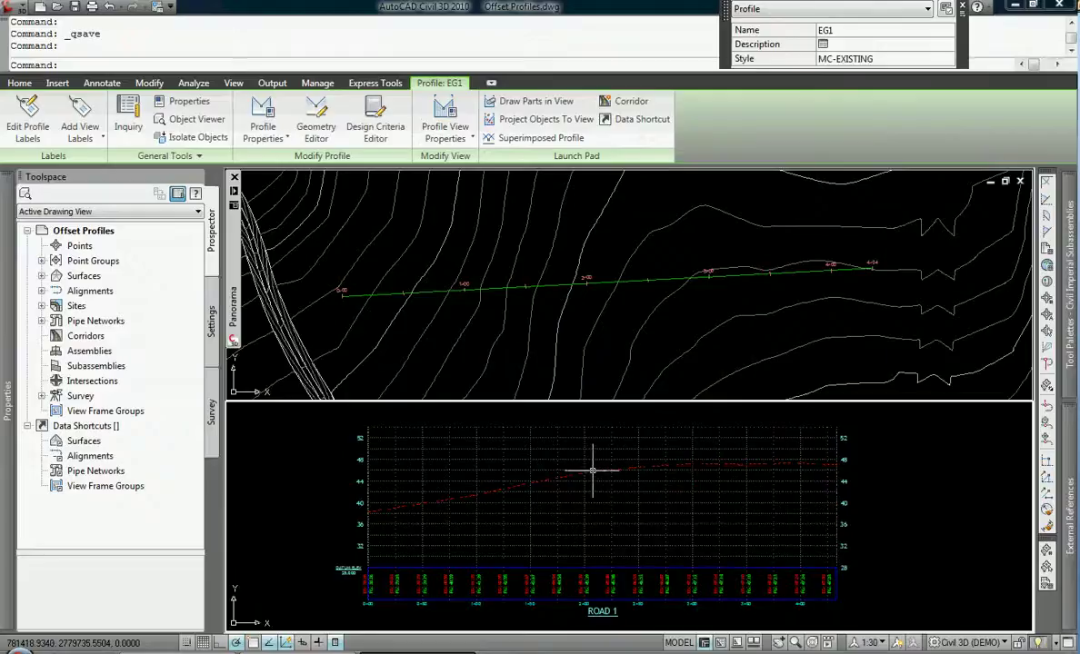
key(Escape)
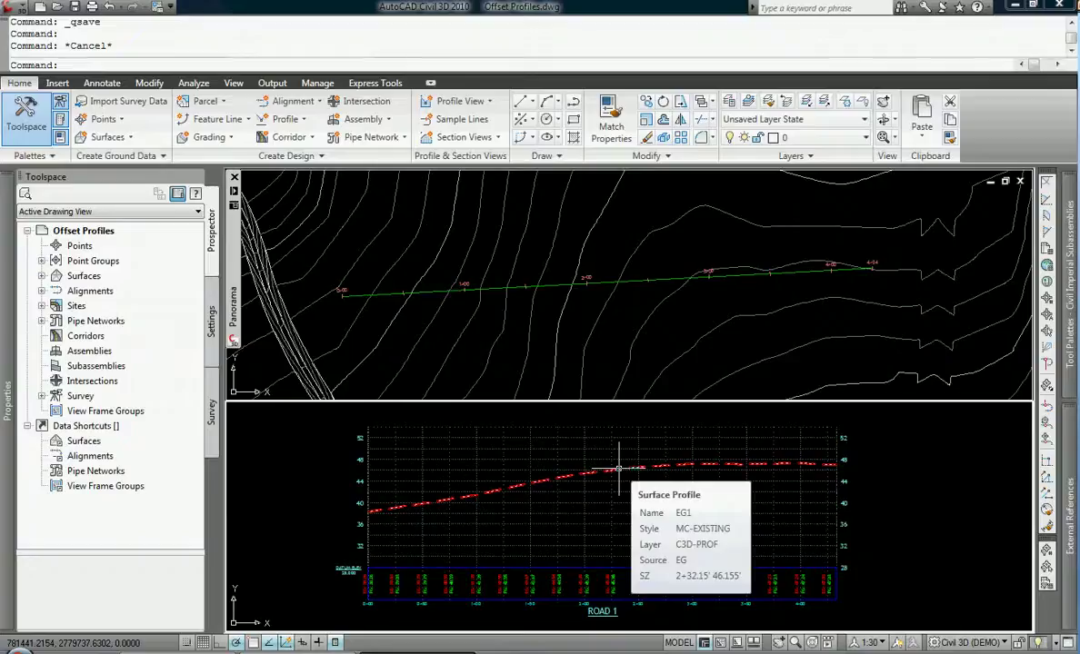
mouse_move(614, 469)
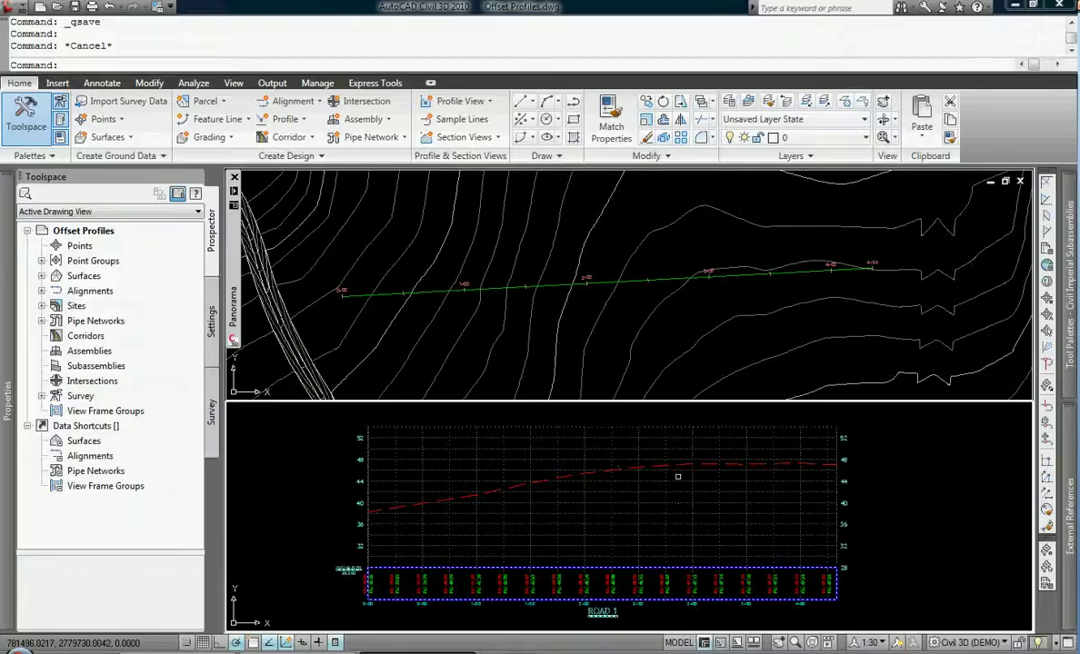
mouse_move(657, 466)
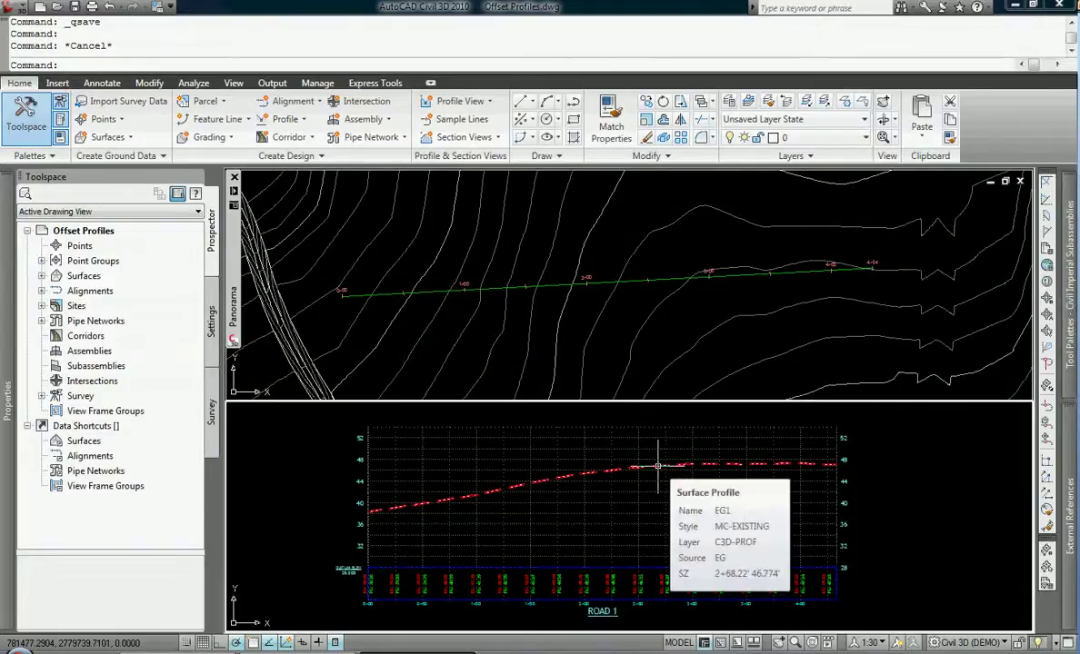
click(657, 466)
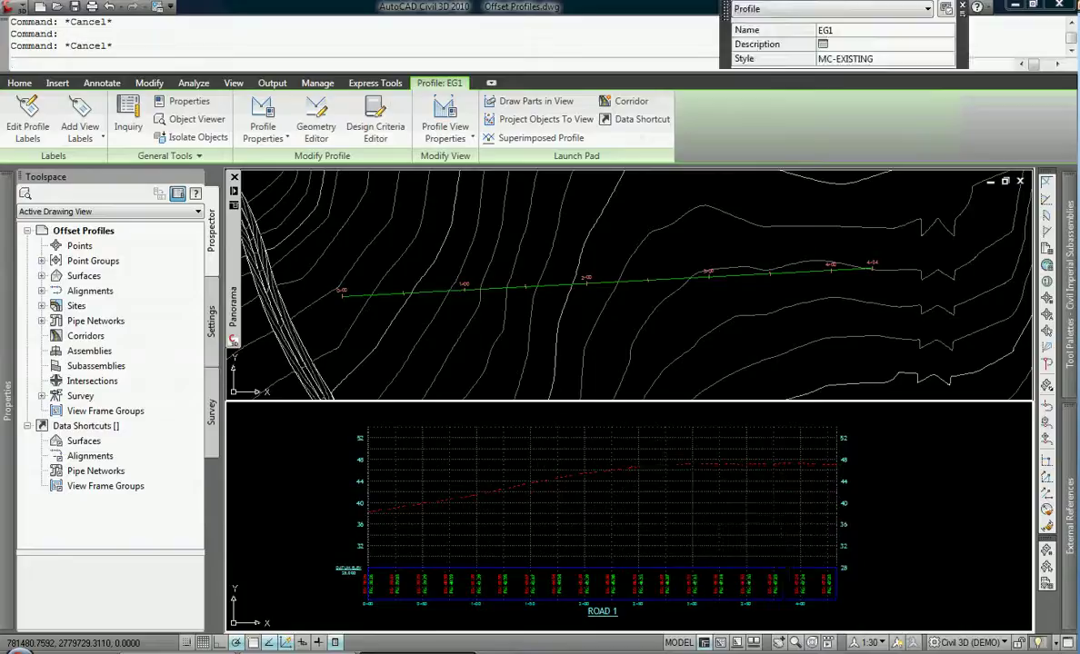
key(Escape)
scroll(657, 465, up, 3)
click(601, 466)
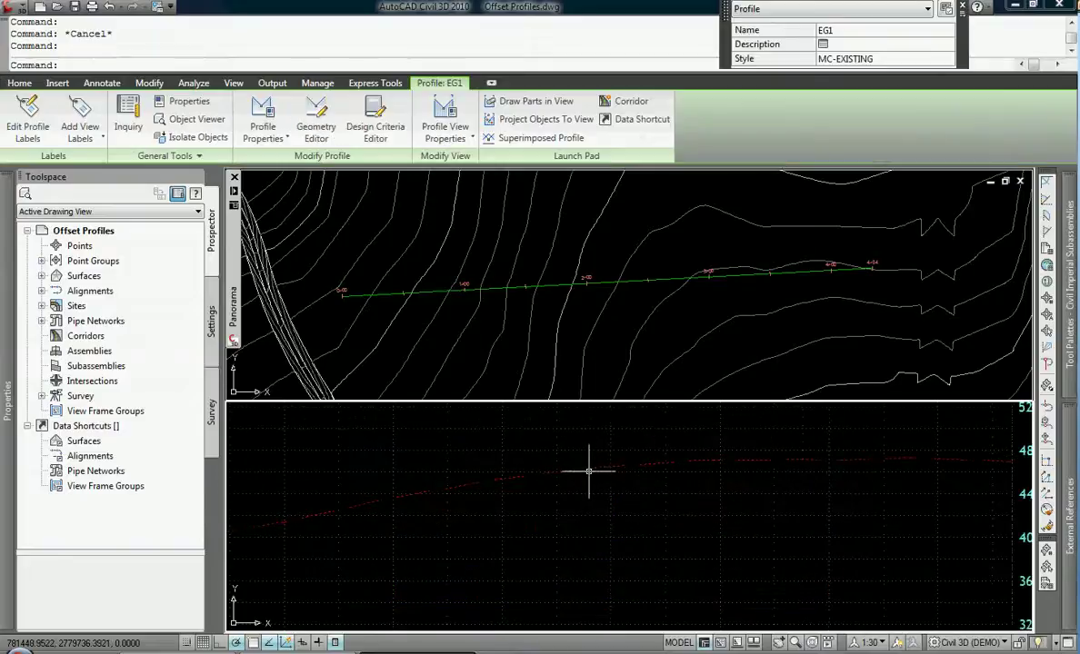
key(Escape)
Open EG1's geometry editing tools from its right-click menu, then cancel them
click(666, 458)
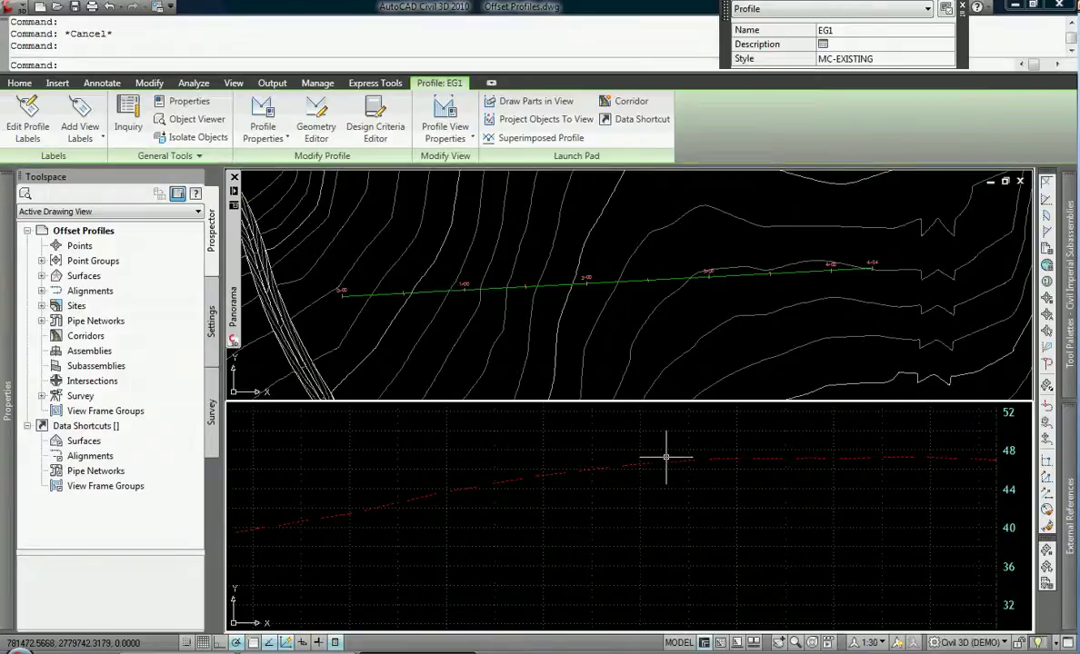
right_click(666, 458)
click(695, 366)
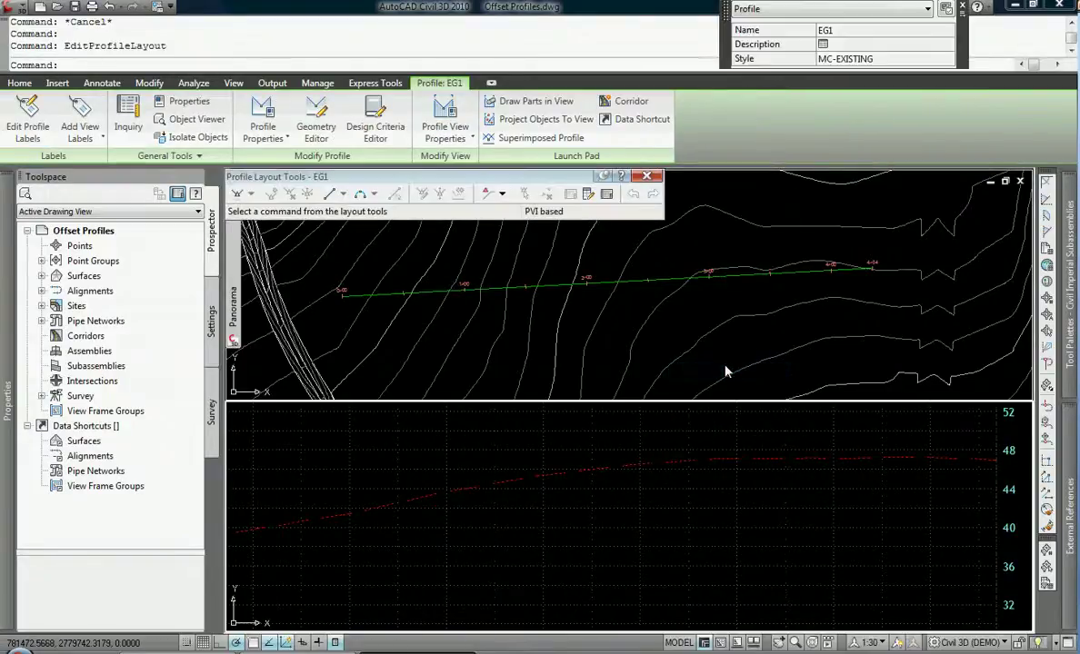
key(Escape)
key(Escape)
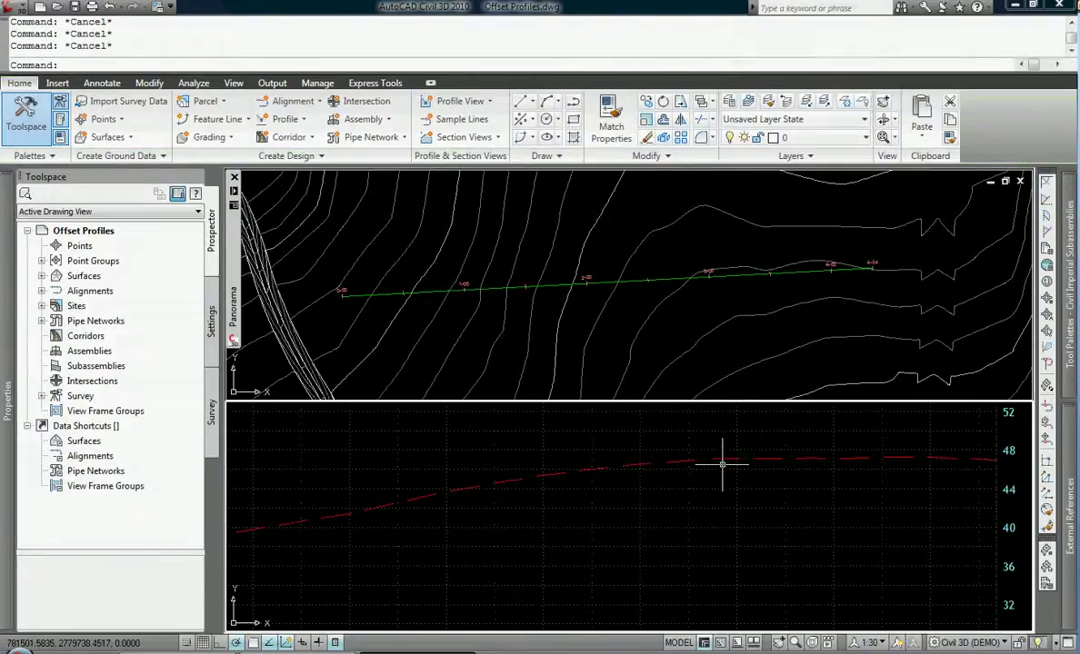
Change EG1's update mode from Dynamic to Static in its Profile Data properties
click(668, 459)
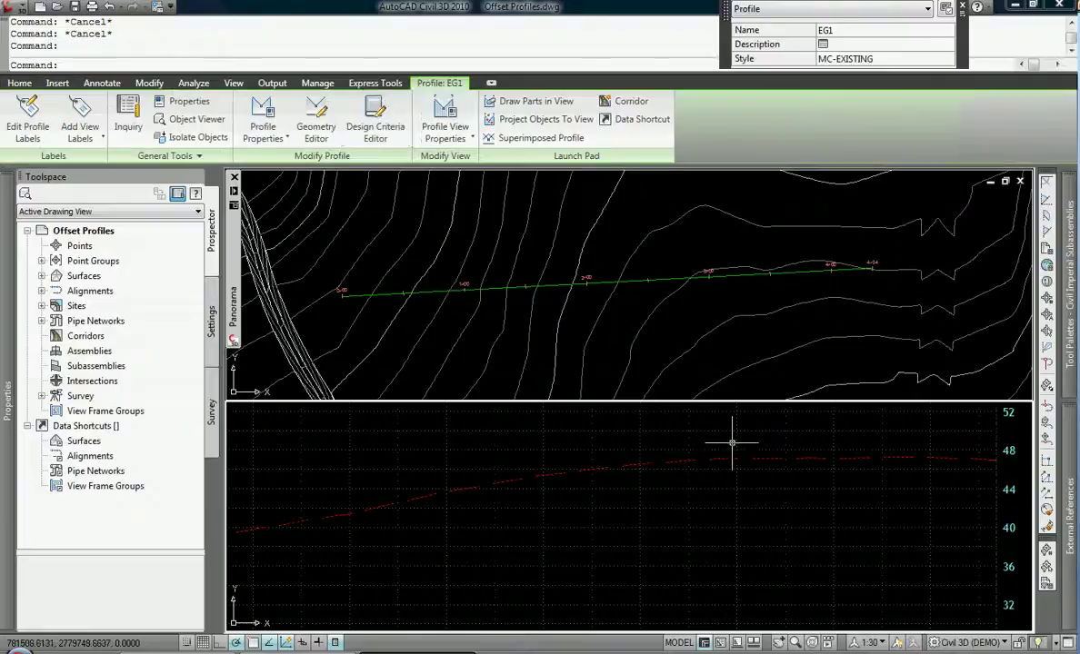
click(264, 113)
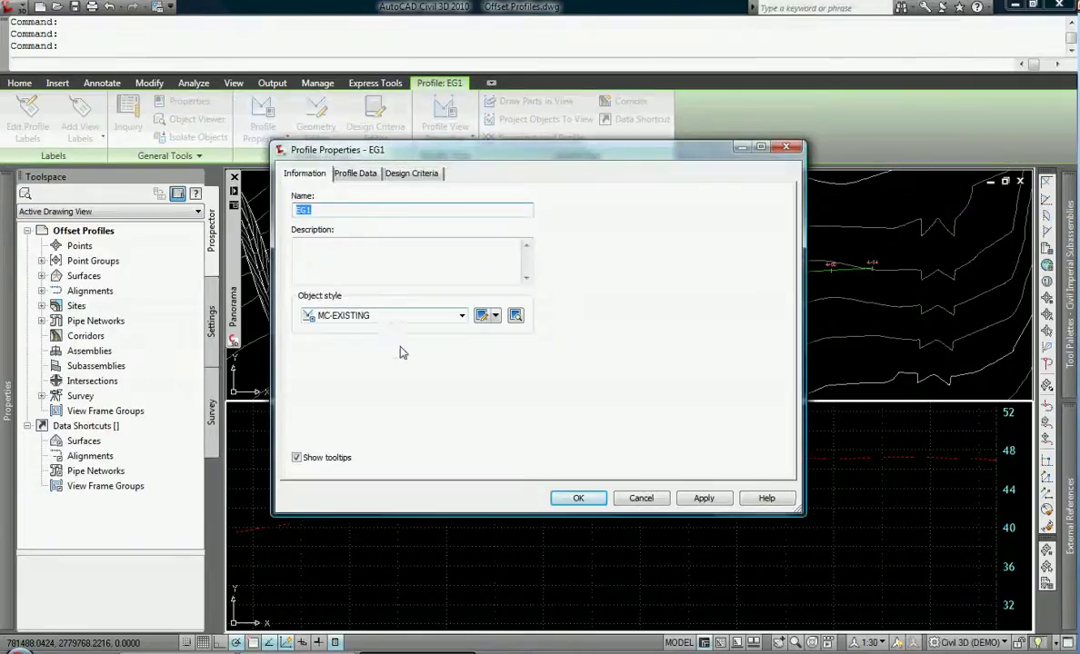
click(356, 174)
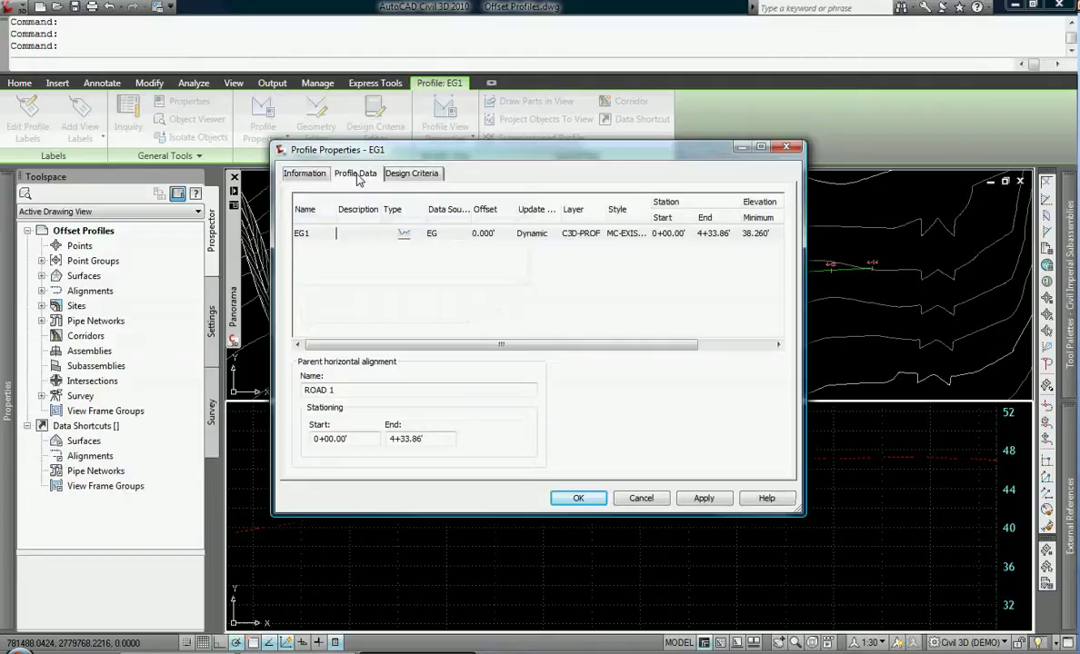
click(534, 234)
click(534, 235)
click(535, 255)
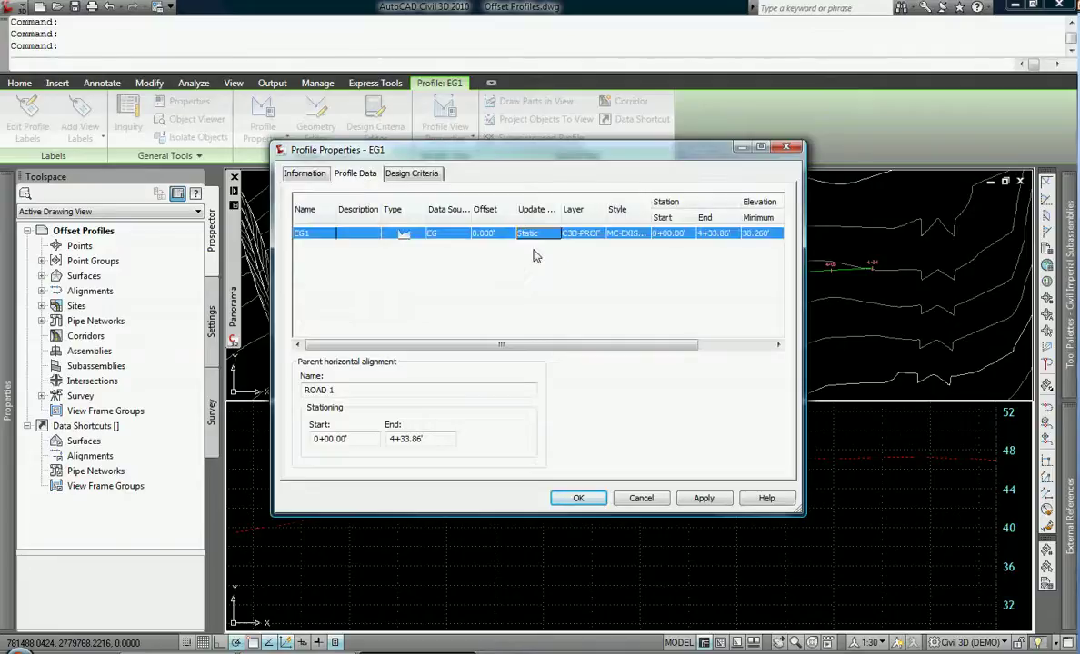
click(591, 499)
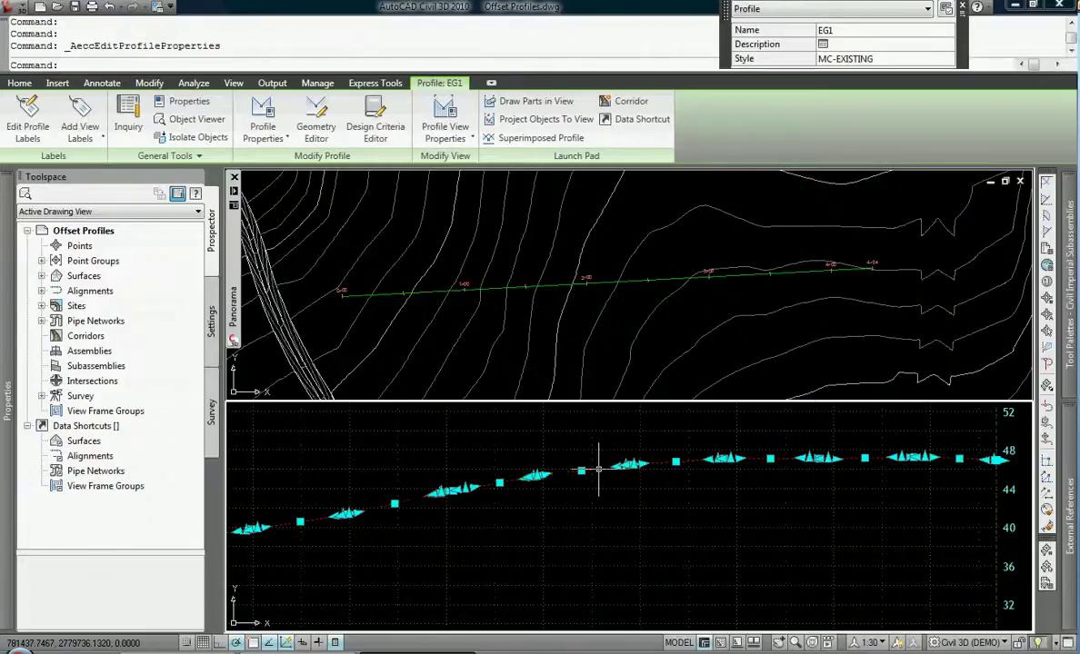
Copy all 21 PVIs of EG1 into a new profile, Surface (2), using the Geometry Editor's Copy Profile
click(324, 119)
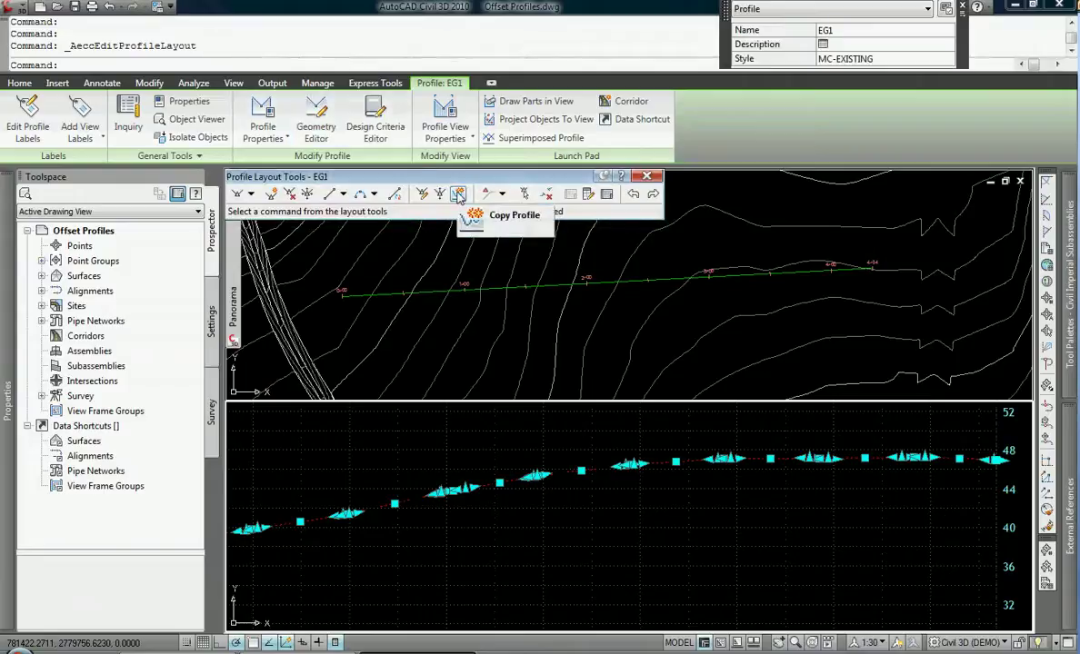
click(458, 197)
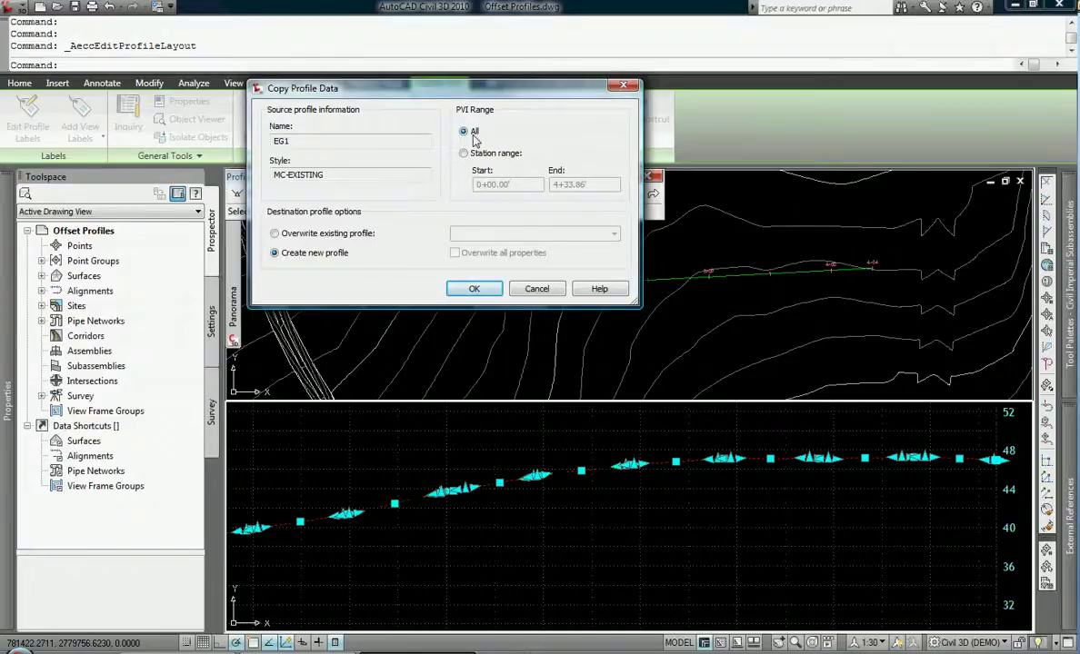
click(473, 135)
click(483, 291)
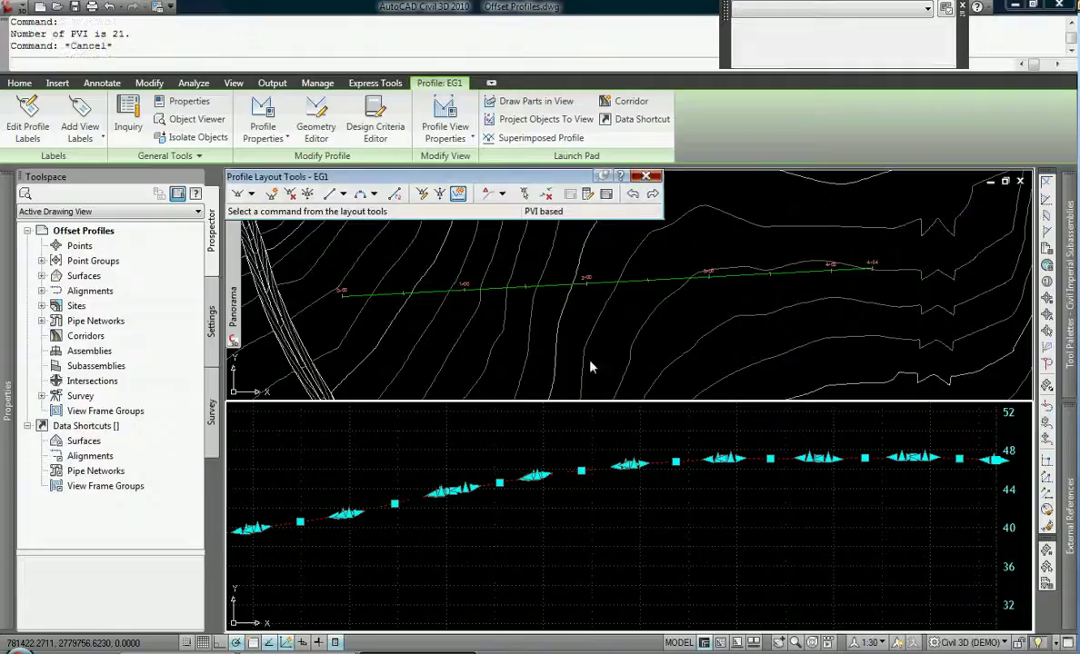
click(648, 177)
Lower every PVI of Surface (2) by -5 feet with Raise/Lower PVIs over the full range
click(582, 465)
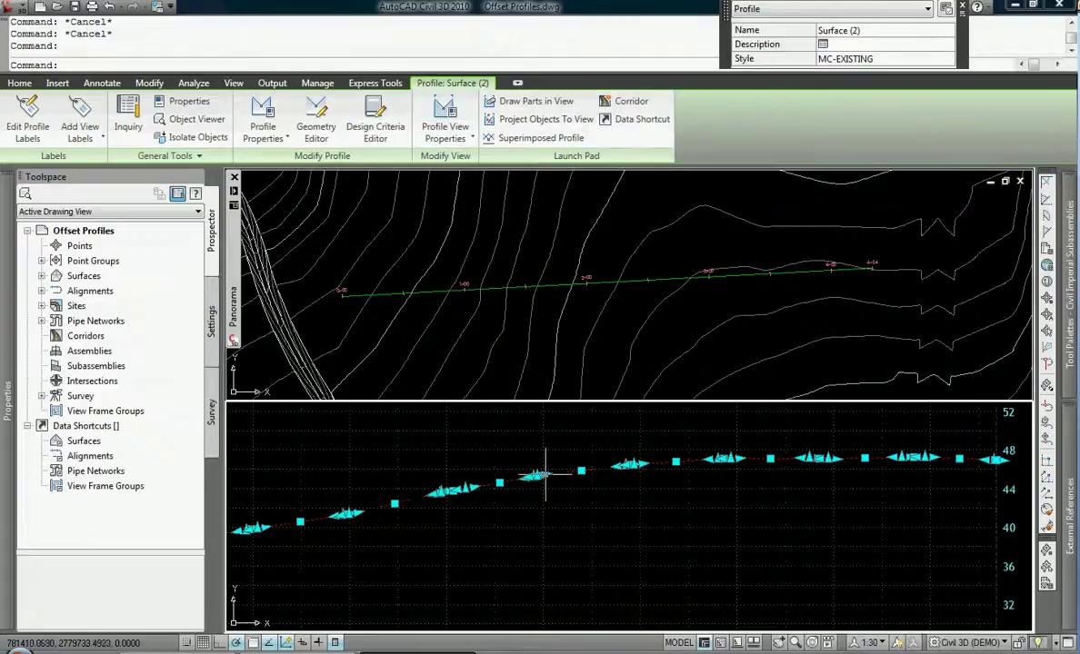
click(316, 120)
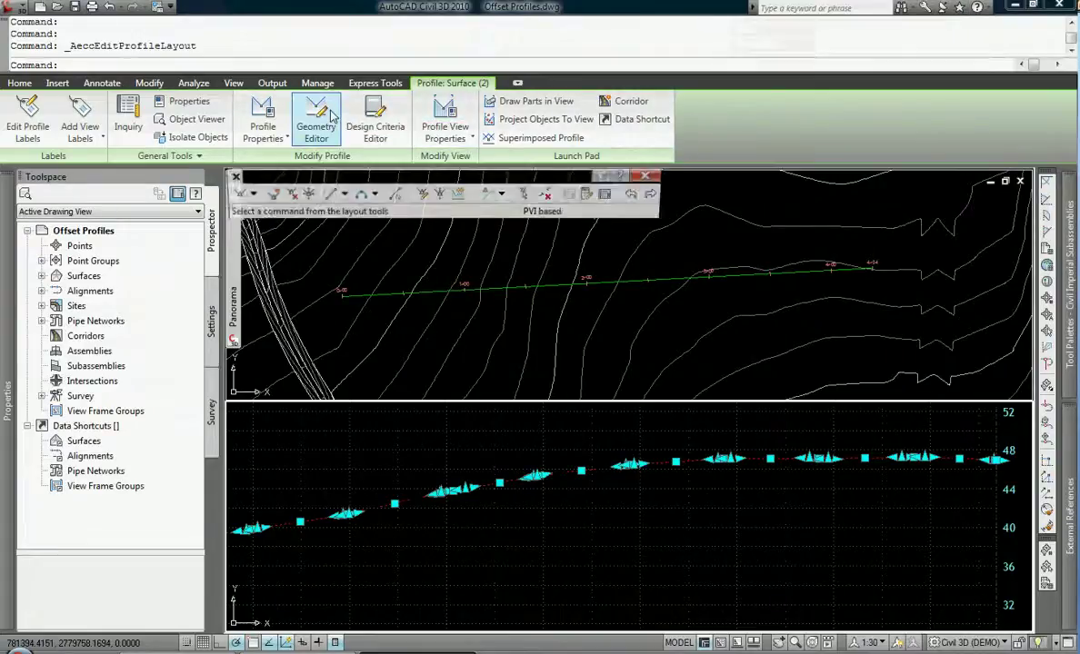
click(439, 196)
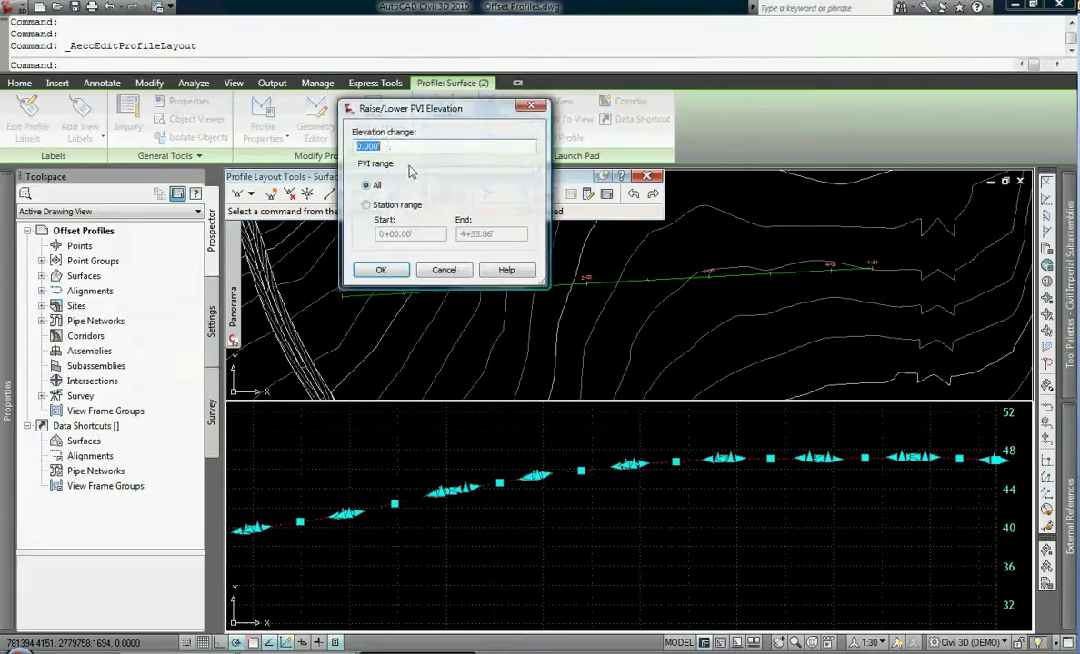
text(-5)
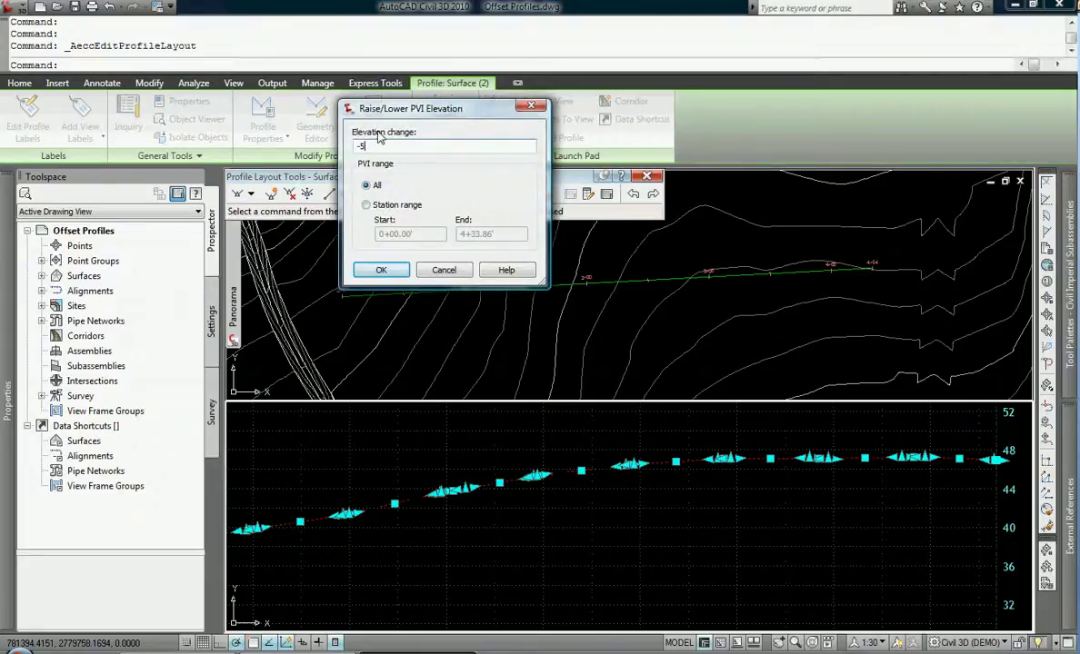
click(379, 271)
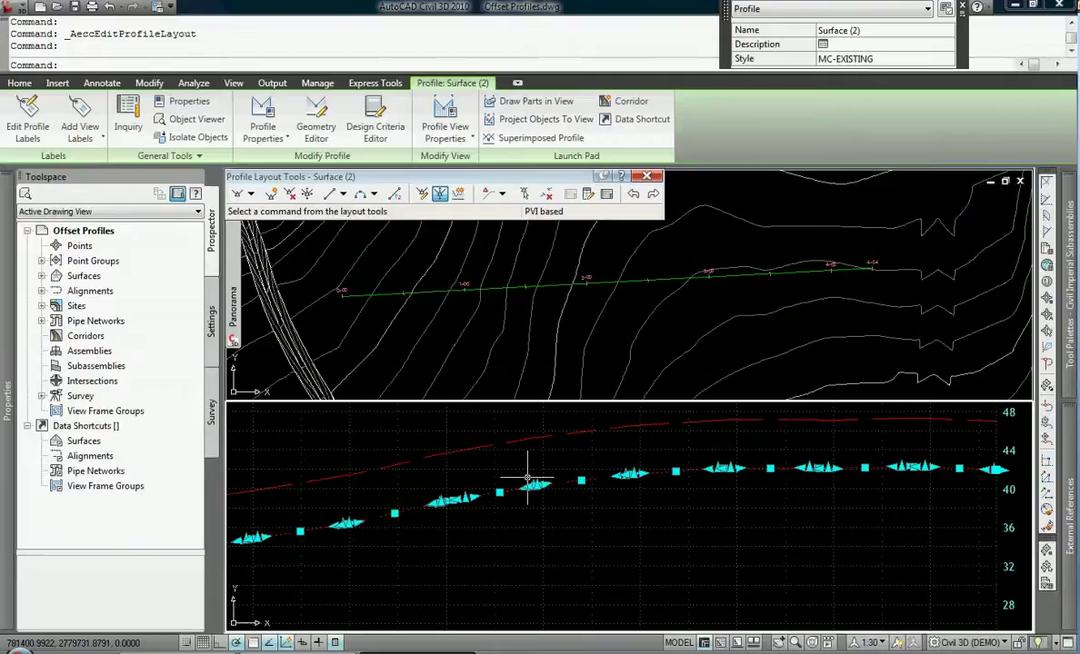
key(Escape)
Pan the profile view to show both profiles and select the PV - (1) profile view
scroll(532, 455, down, 4)
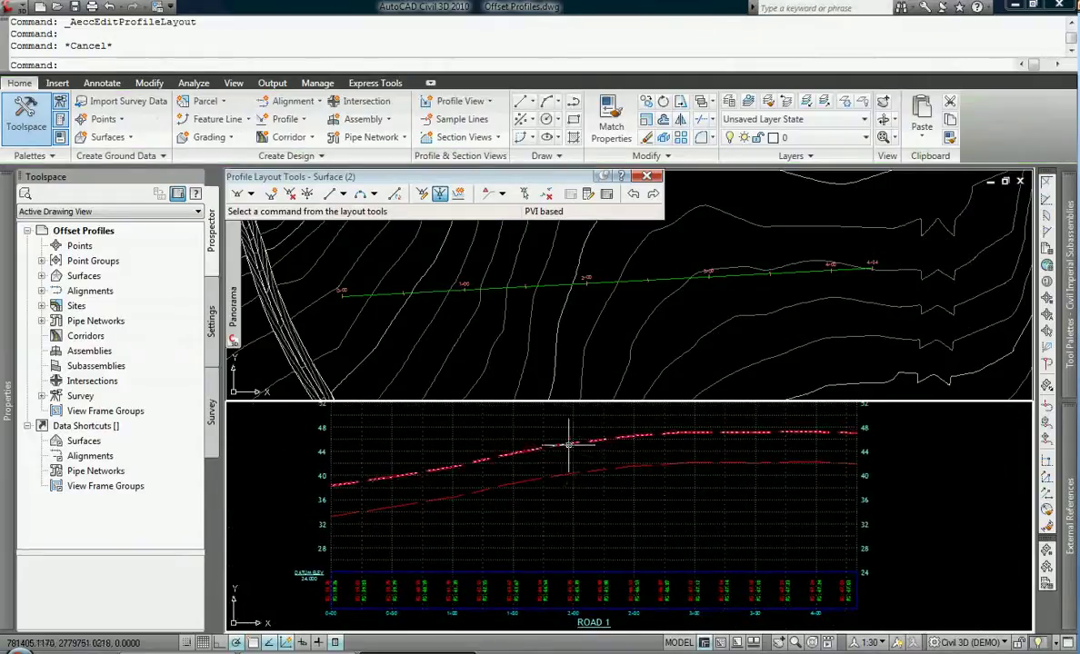
click(577, 450)
key(Escape)
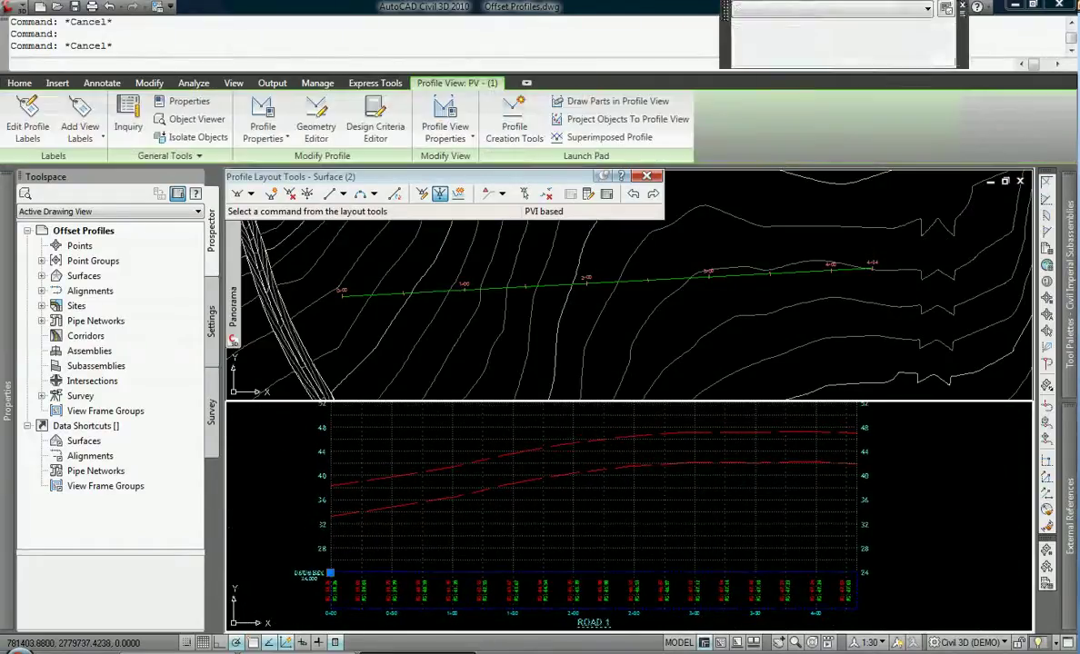
middle_drag(569, 448, 546, 486)
click(543, 471)
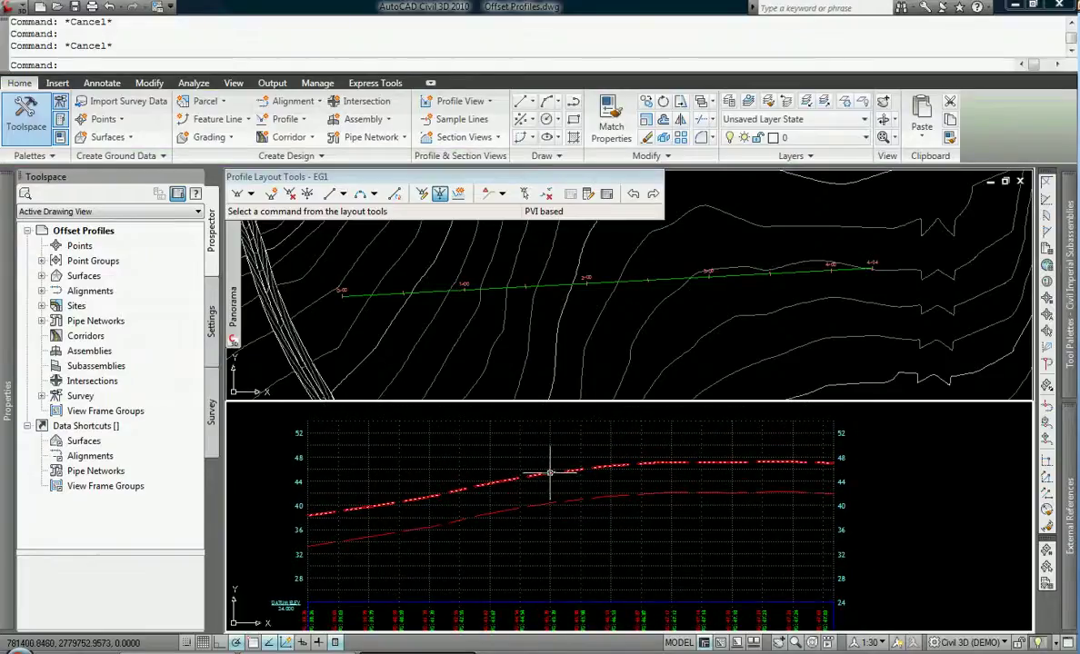
click(548, 459)
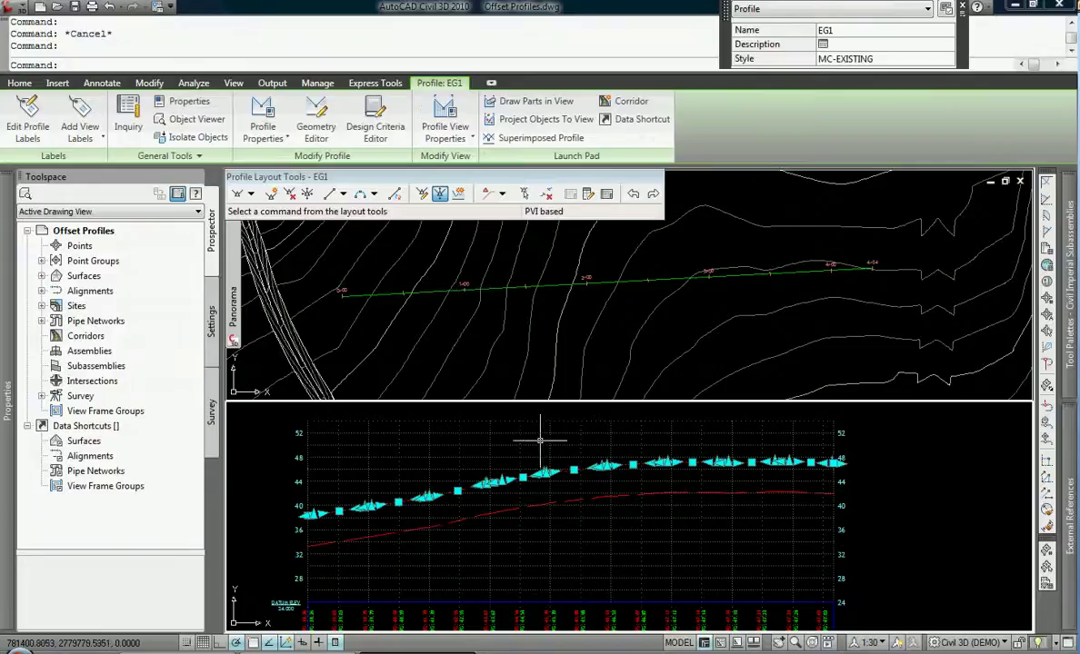
key(Escape)
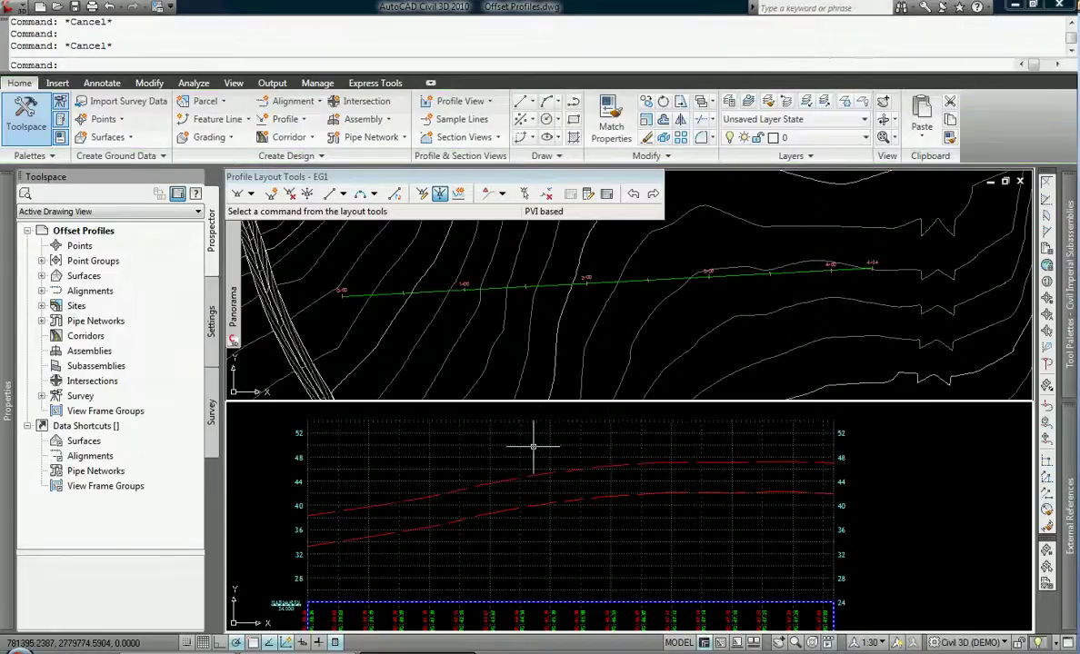
click(534, 446)
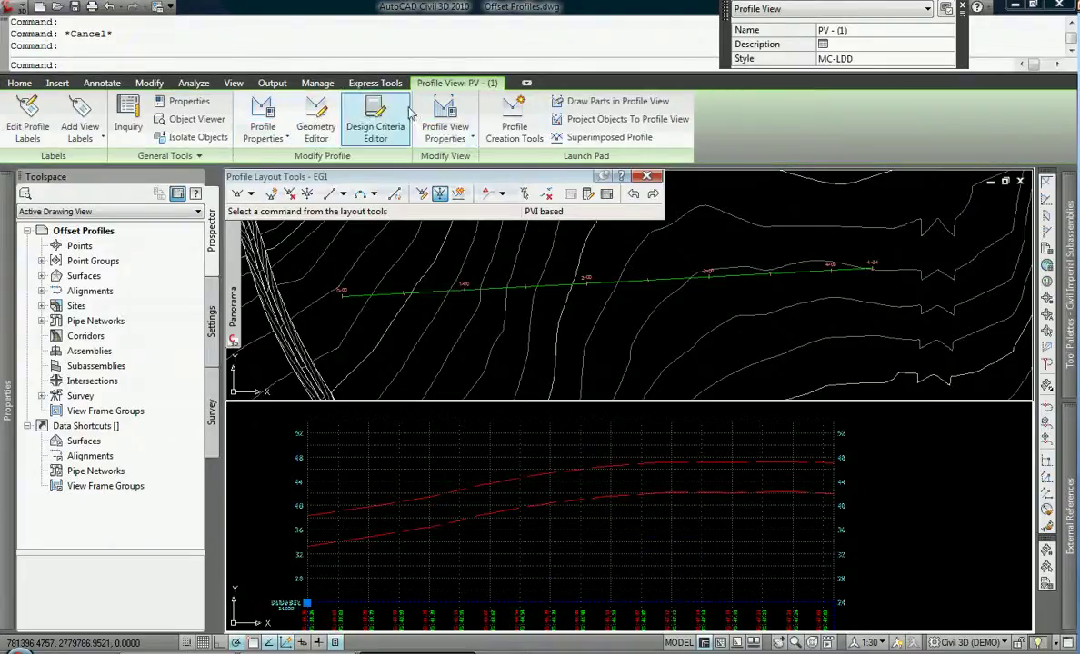
Switch EG1's update mode from Static back to Dynamic in Profile Data properties
click(262, 107)
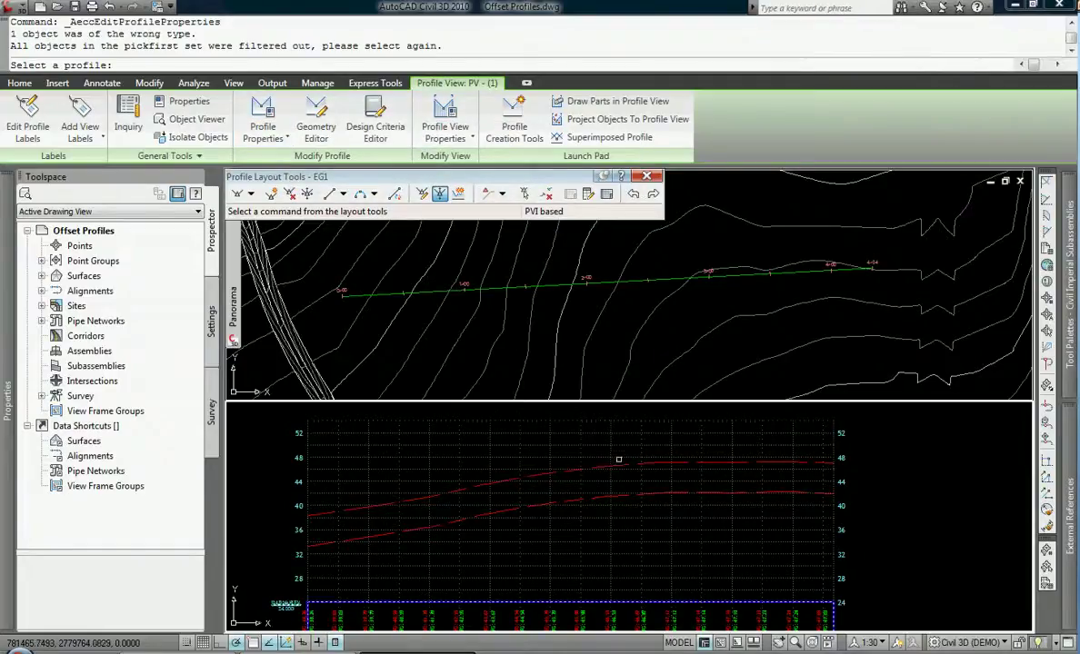
click(637, 464)
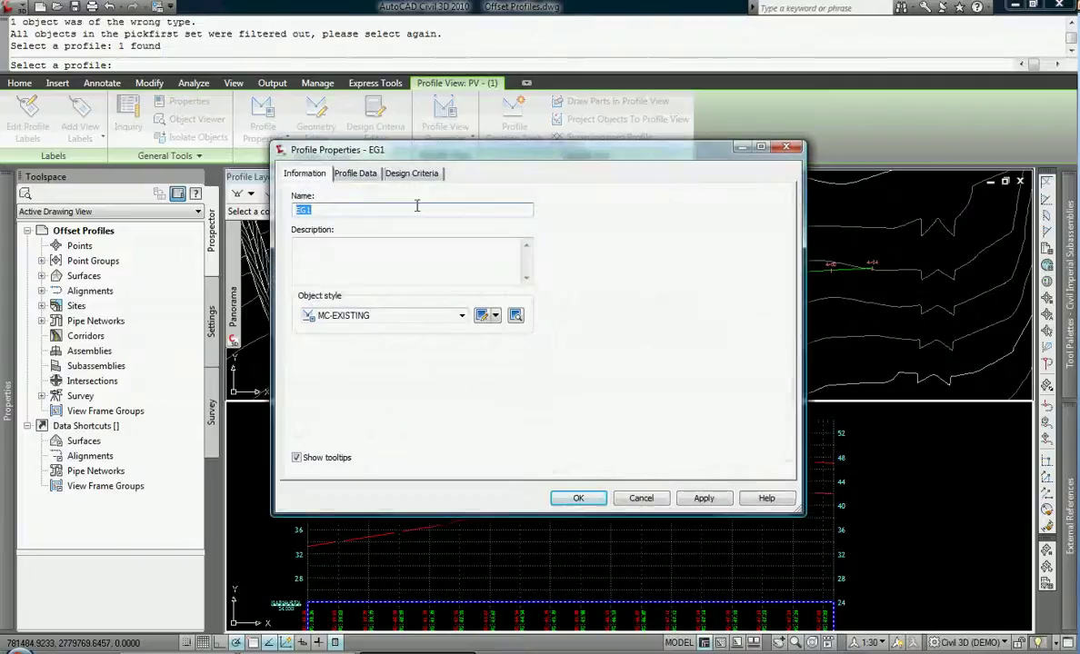
click(356, 174)
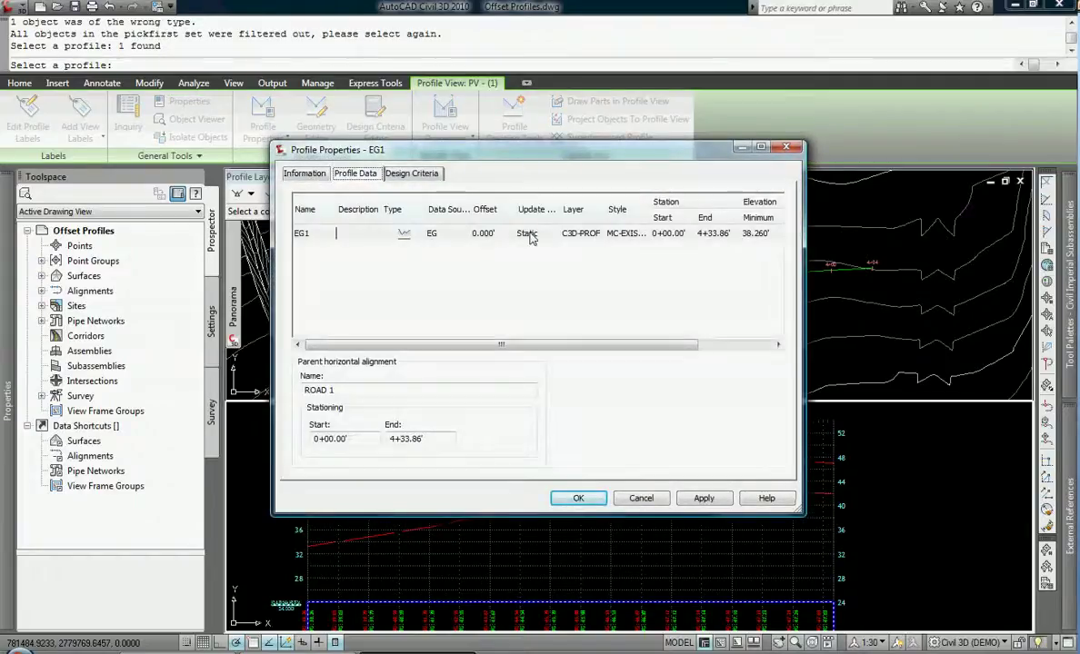
click(531, 235)
click(530, 234)
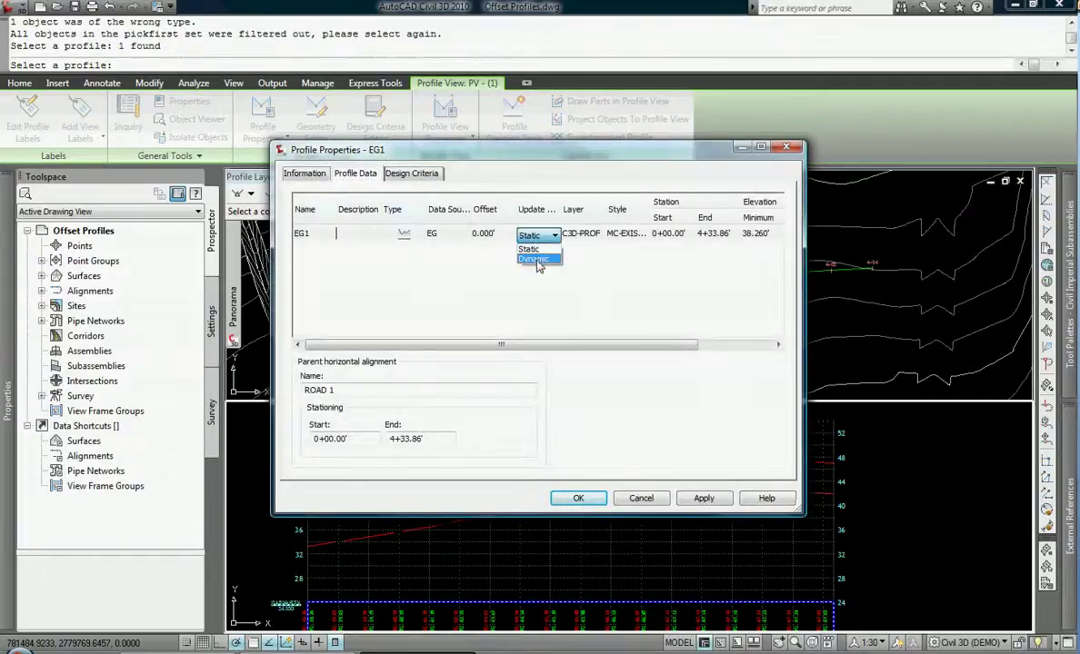
click(532, 255)
click(582, 498)
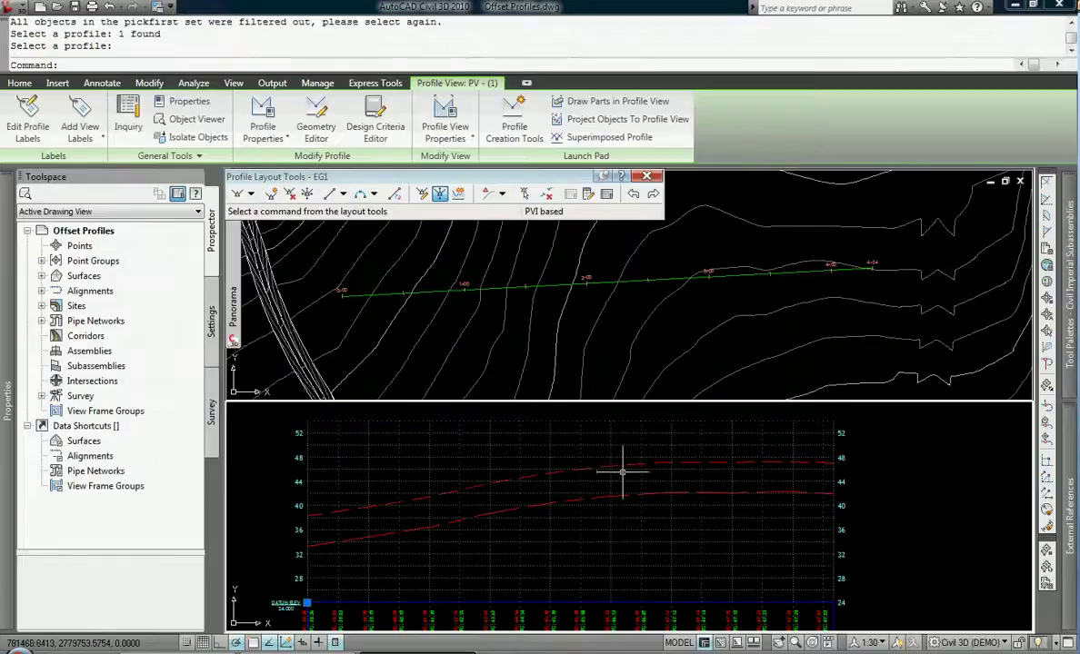
click(665, 493)
Assign the MC-WATER style to the Surface (2) profile in Quick Properties and deselect it
click(798, 59)
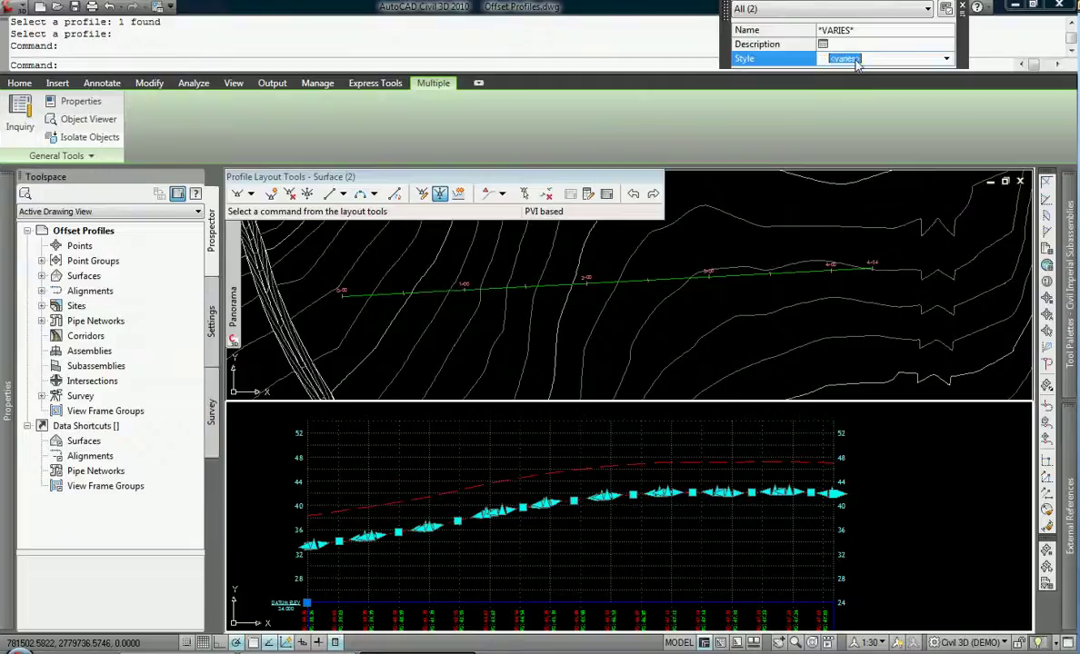
click(798, 59)
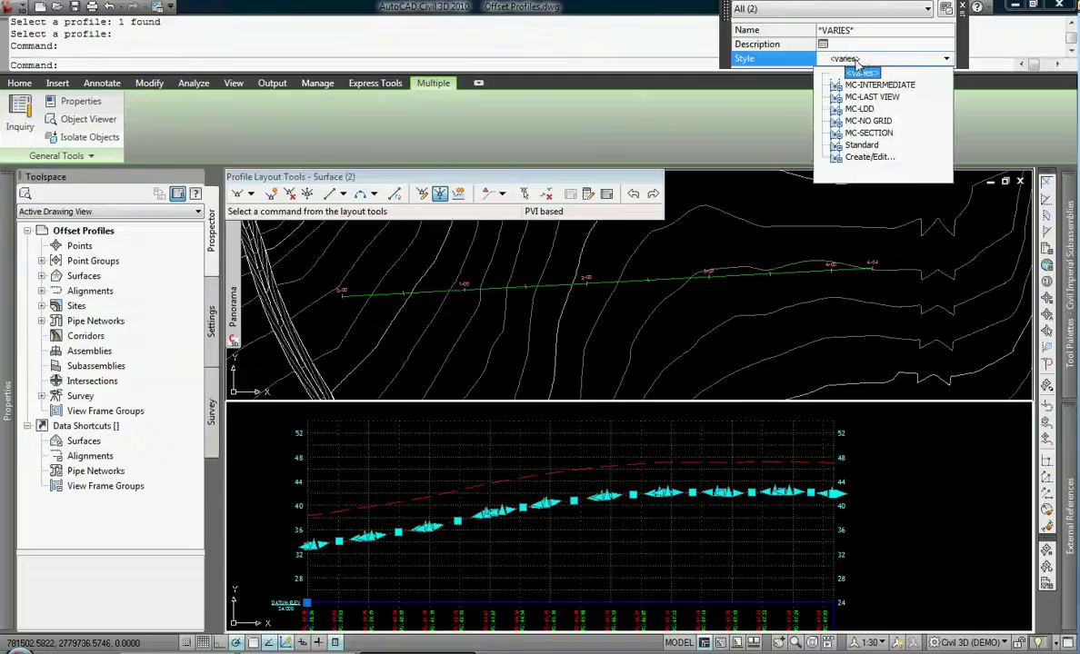
click(868, 134)
key(Escape)
key(Escape)
click(883, 58)
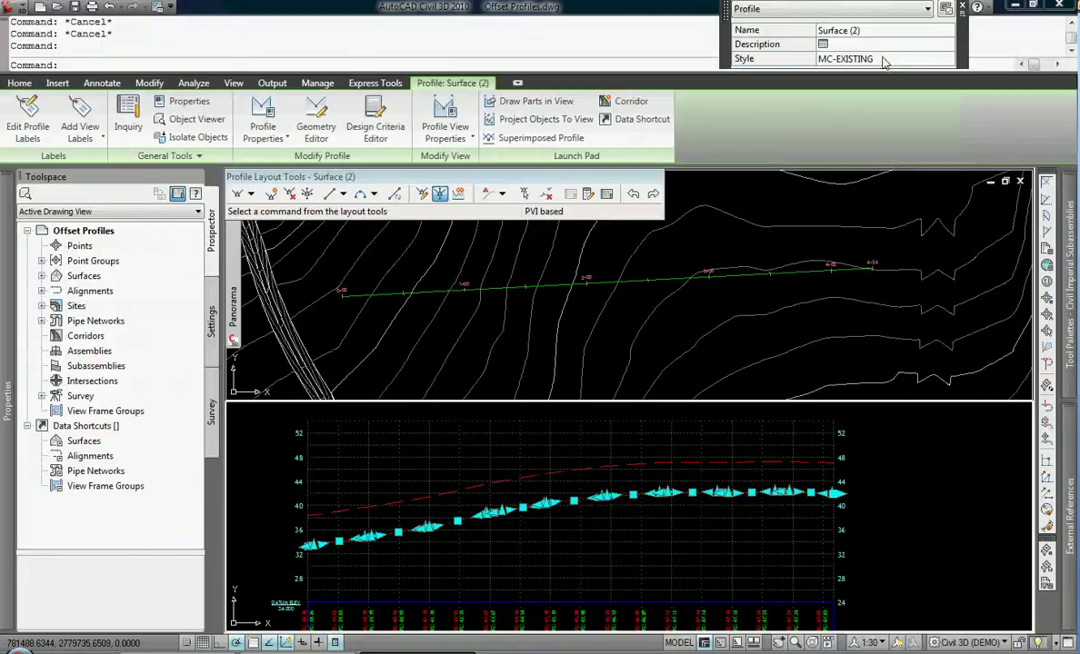
click(883, 59)
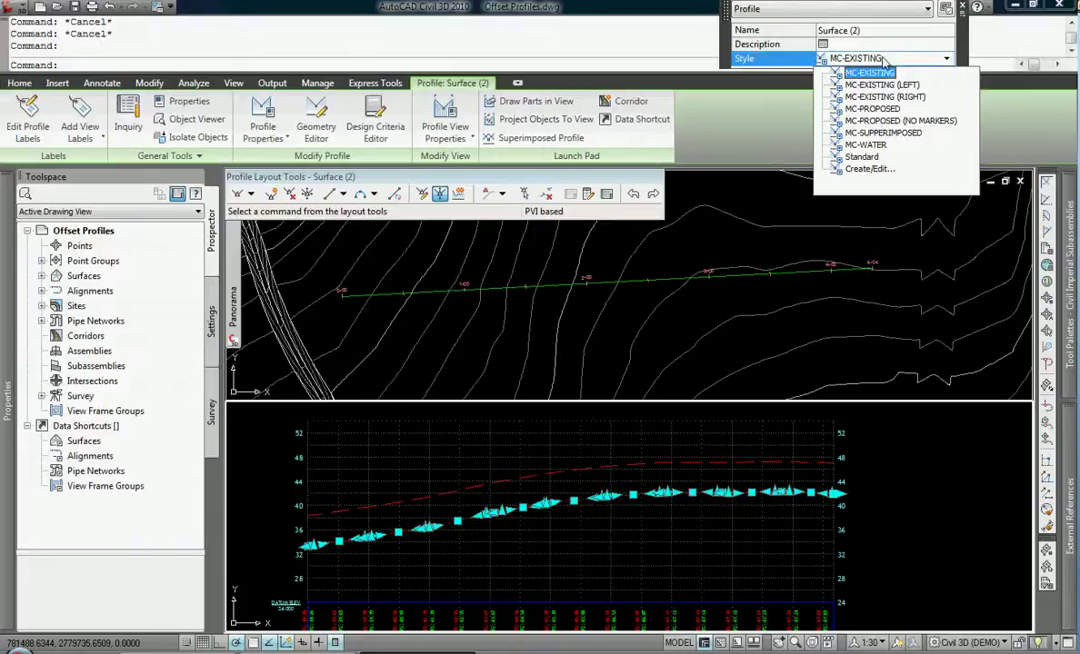
click(865, 145)
key(Escape)
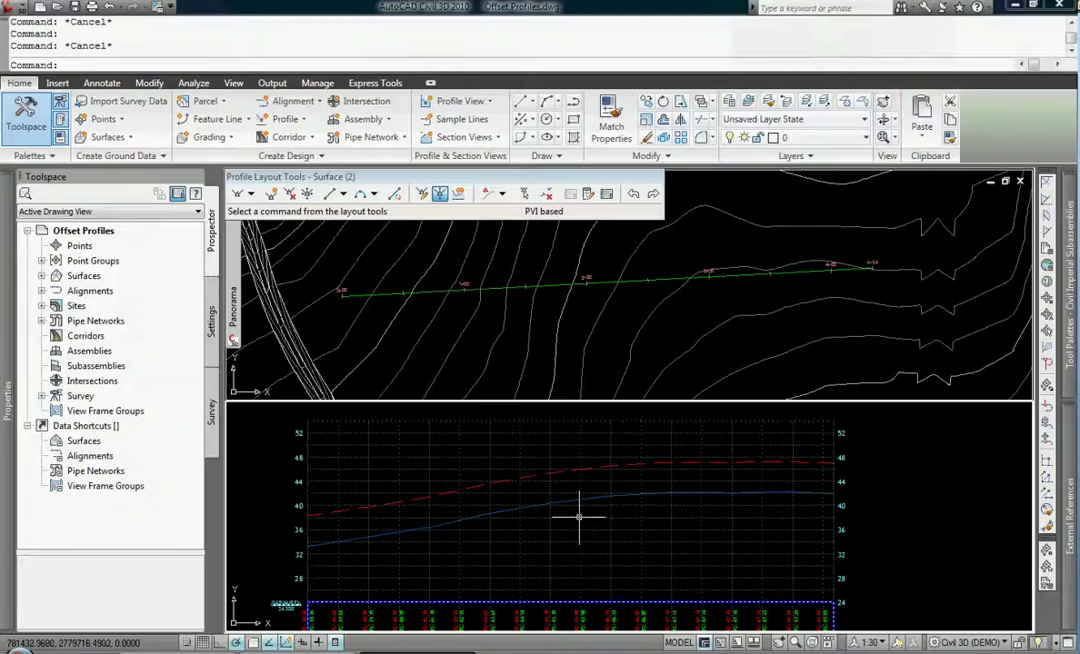
scroll(638, 512, up, 3)
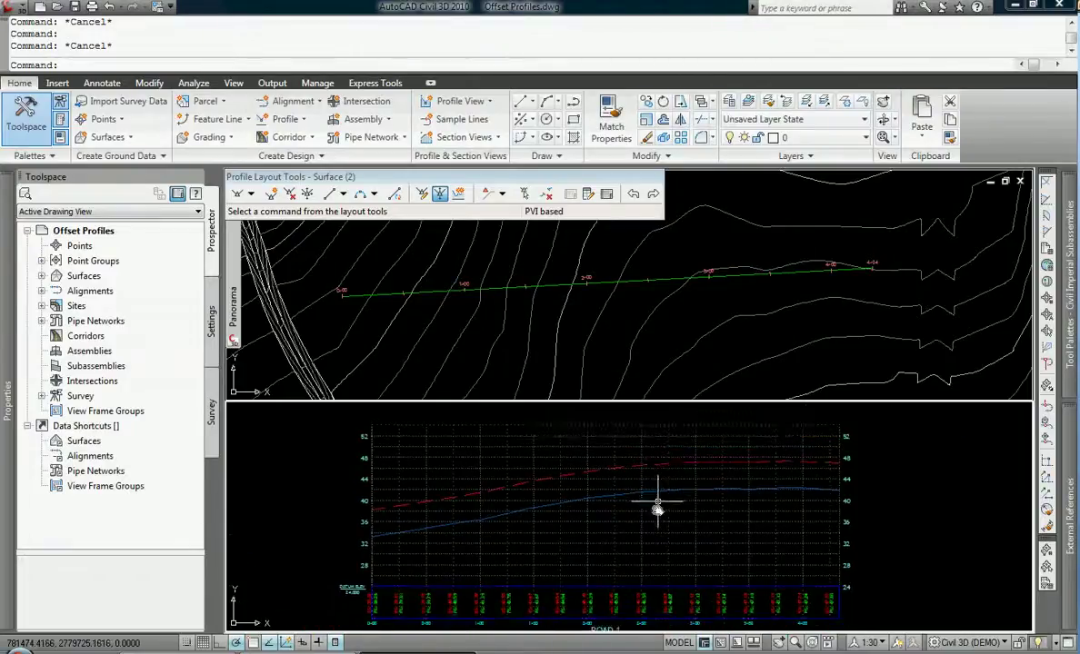
mouse_move(658, 498)
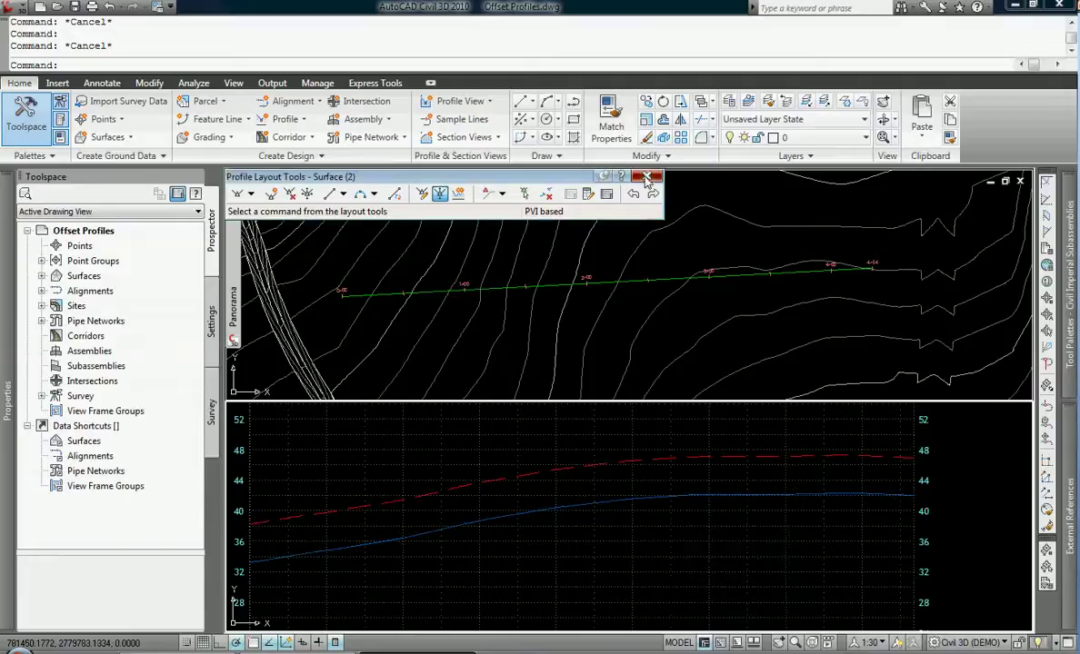
Close Profile Layout Tools and check EG1's Geometry Editor button without making changes
click(648, 178)
click(588, 466)
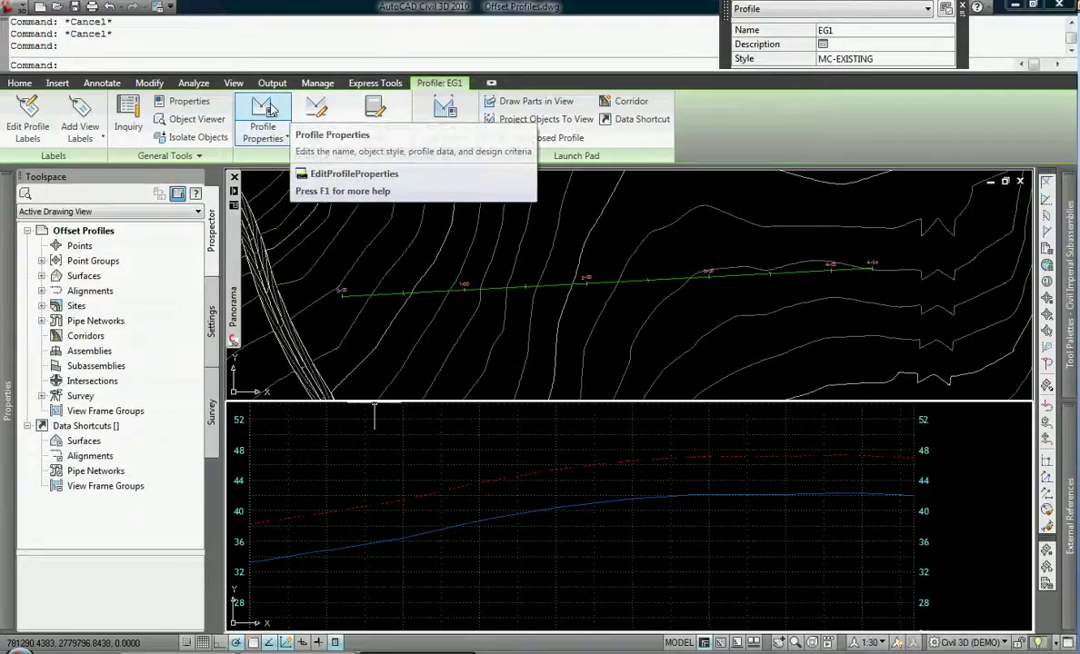
click(317, 112)
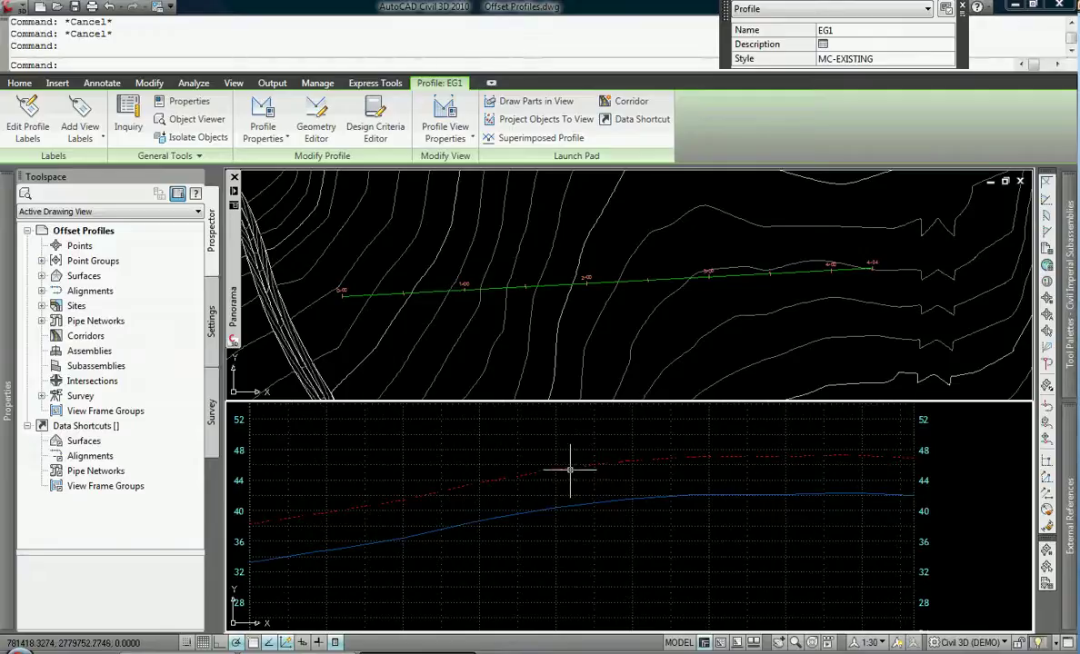
key(Escape)
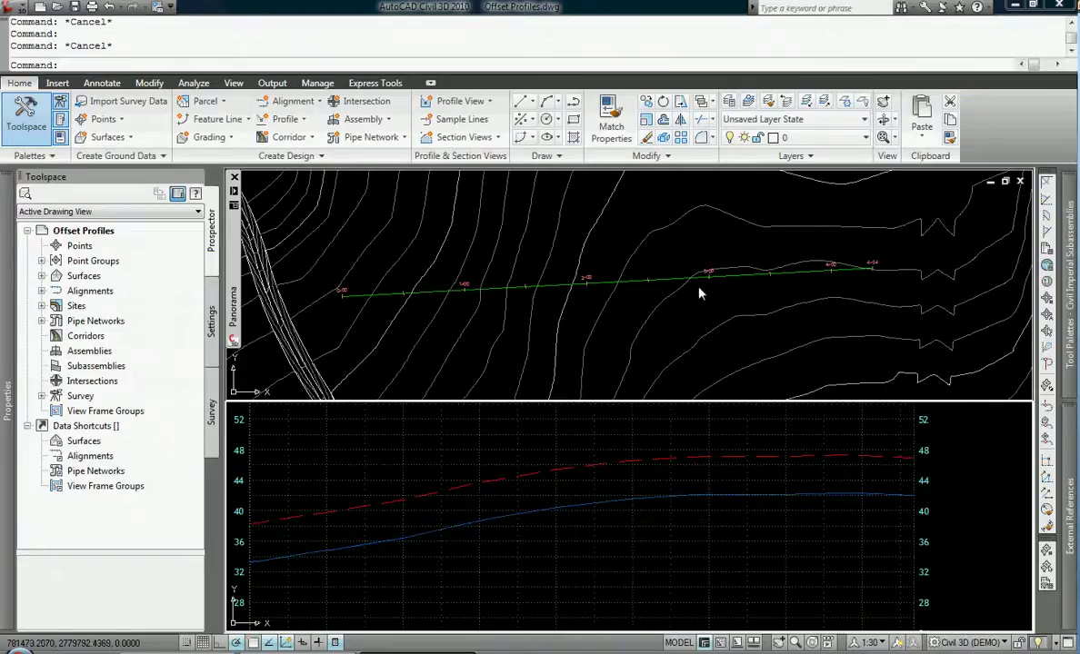
Insert two new PIs on ROAD 1 with the alignment Geometry Editor's Insert PI
click(665, 282)
scroll(651, 284, down, 2)
scroll(639, 299, up, 1)
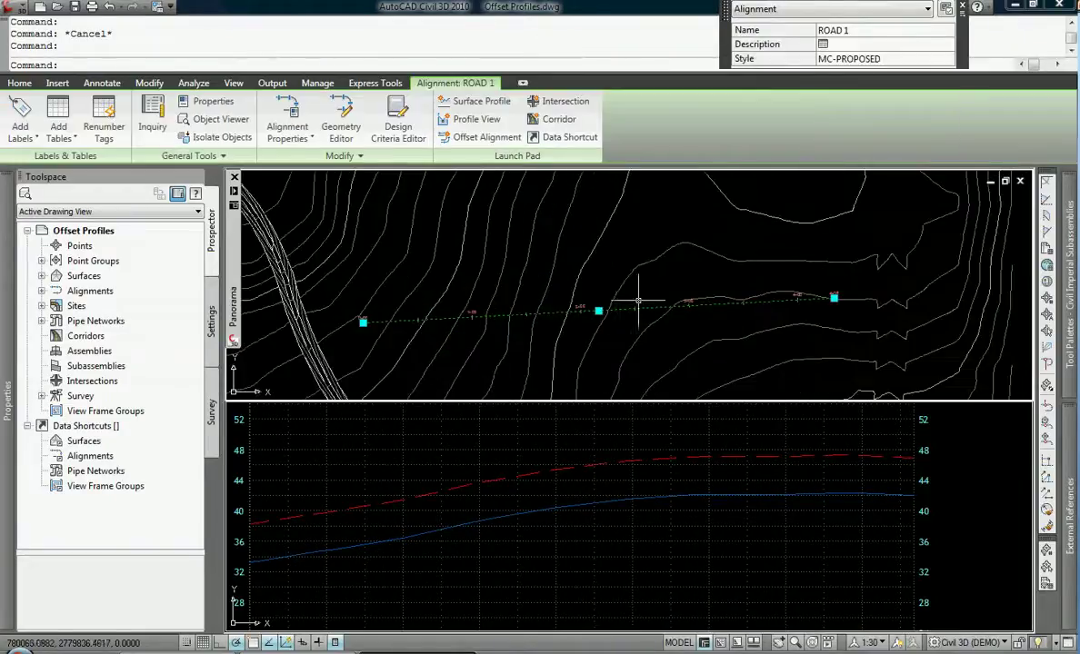
click(341, 123)
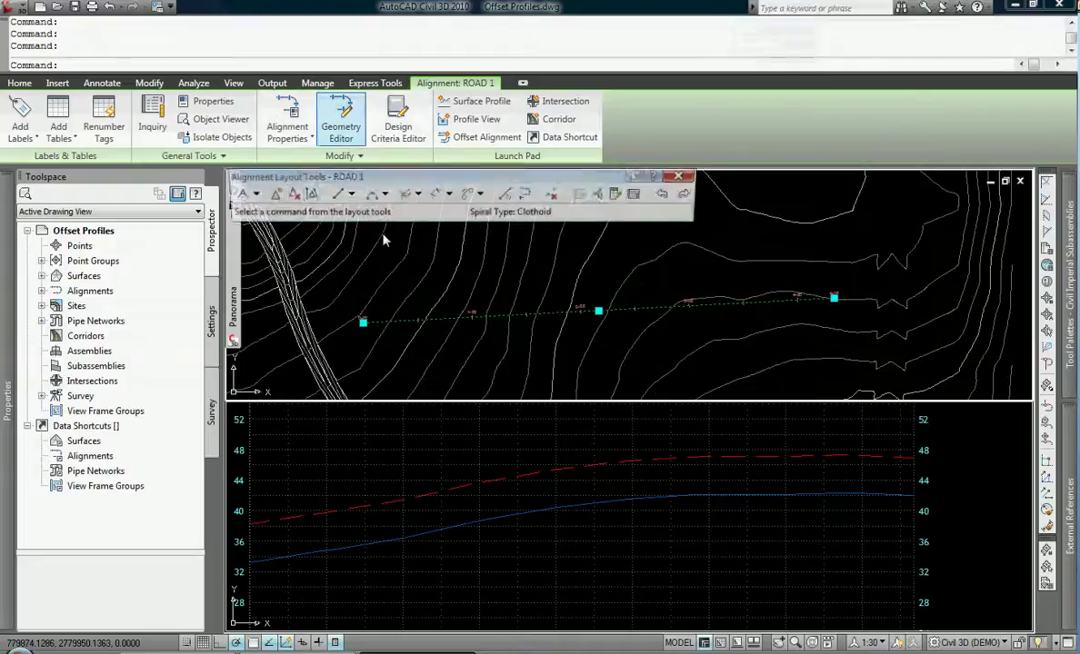
click(272, 194)
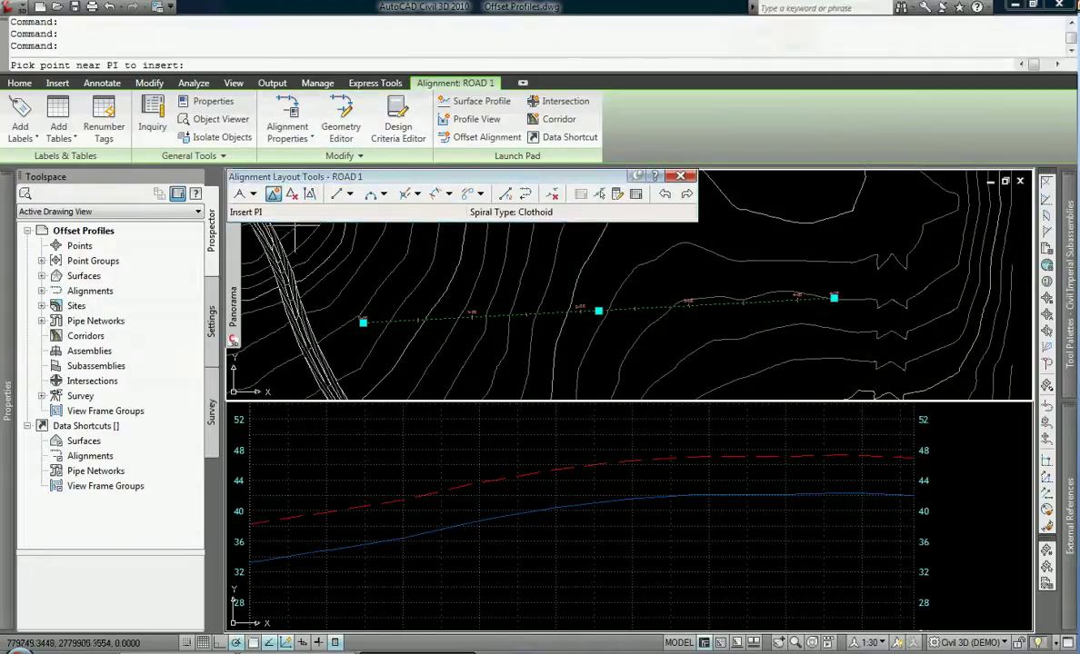
scroll(505, 289, down, 2)
click(491, 271)
click(606, 358)
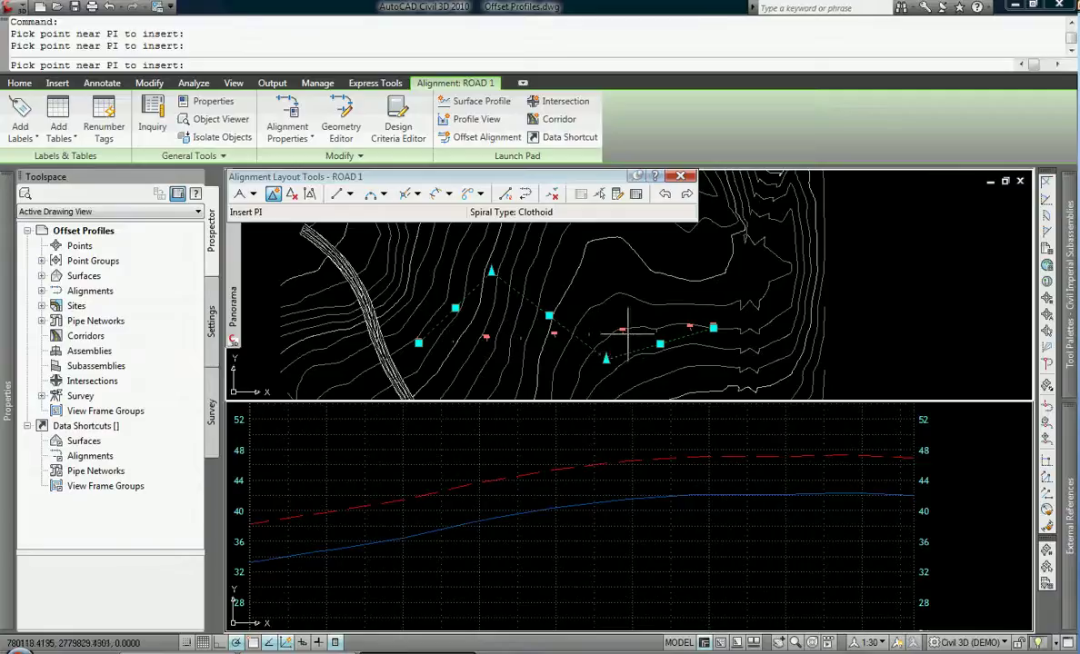
key(Return)
Erase a selected profile line with E, then undo the erase with U
scroll(625, 474, down, 4)
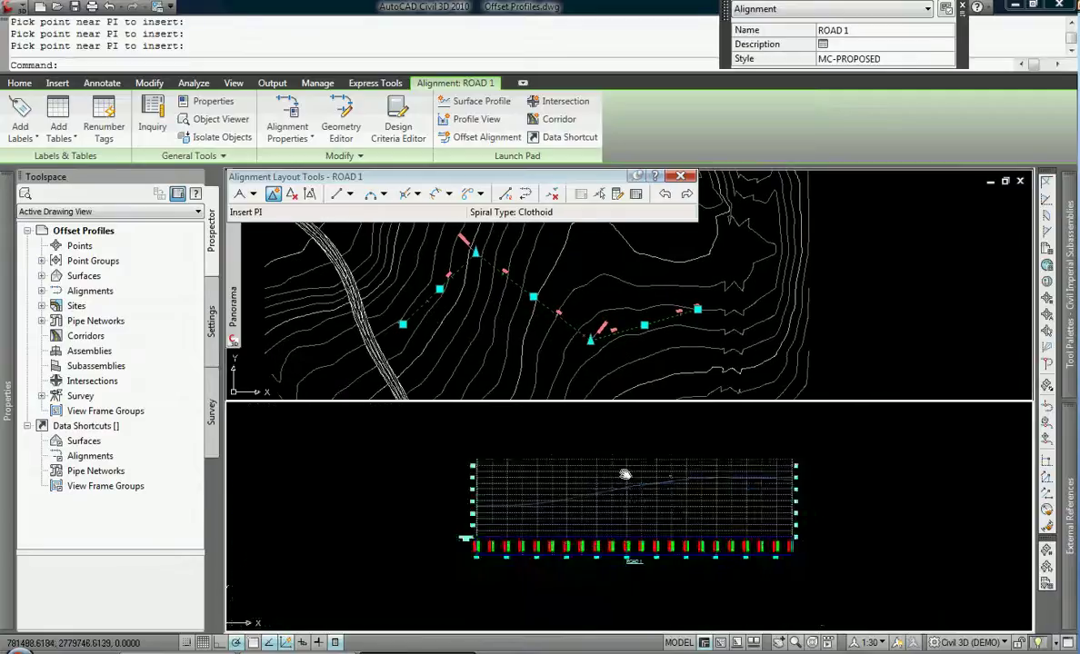
scroll(625, 474, up, 4)
click(610, 479)
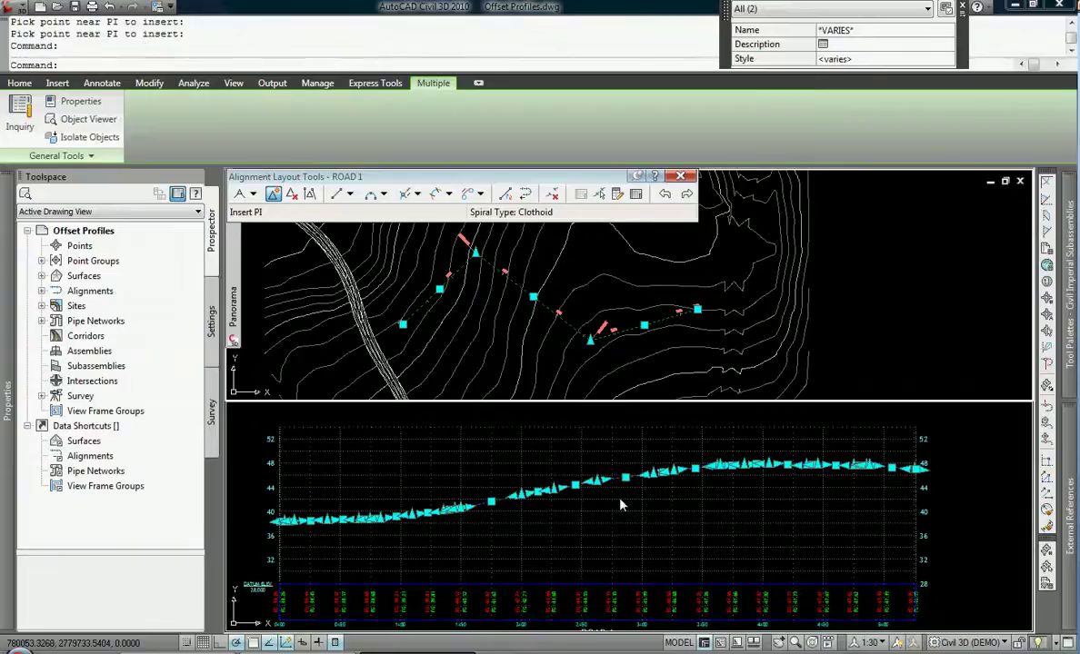
text(e)
key(Return)
key(Escape)
key(Escape)
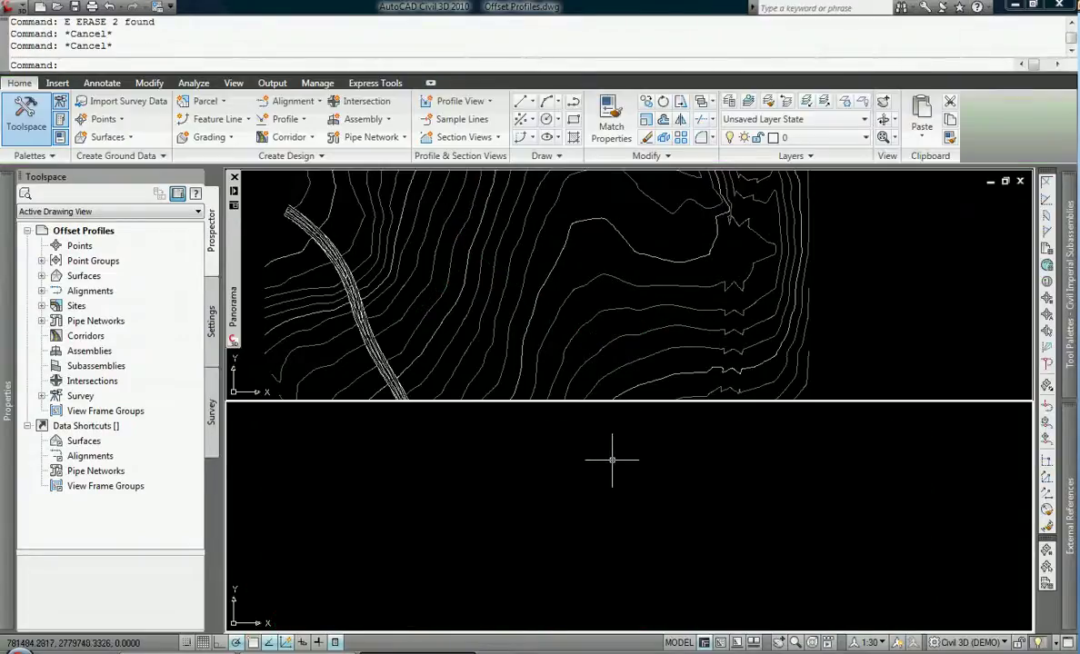
text(u)
key(Return)
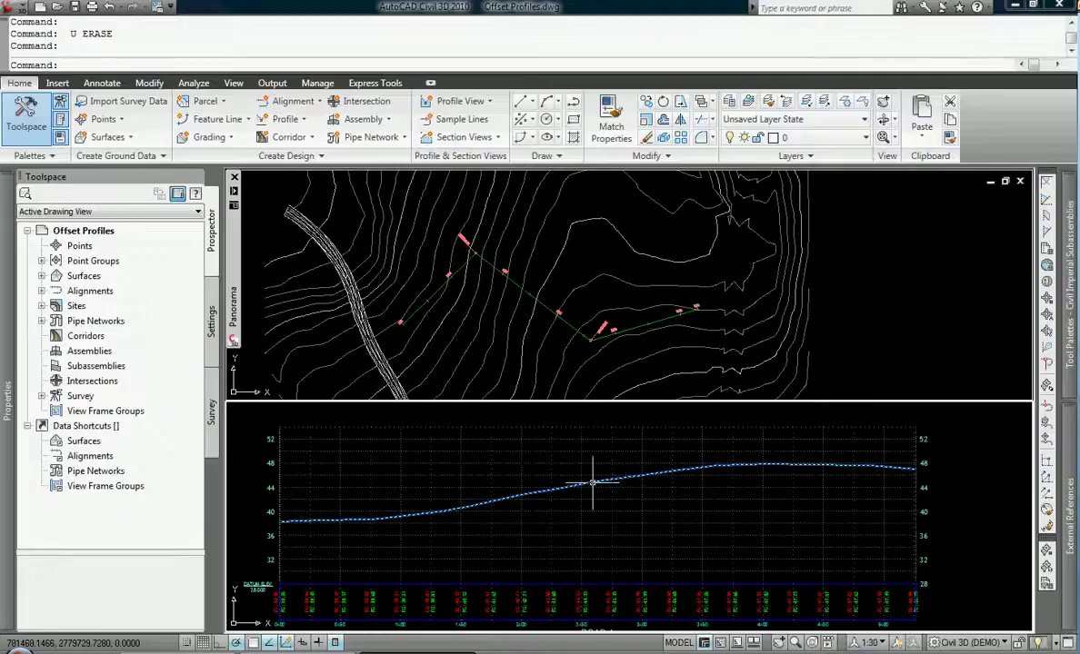
Erase the extra Surface (2) profile line, leaving only EG1 plotted
click(590, 482)
text(e)
key(Return)
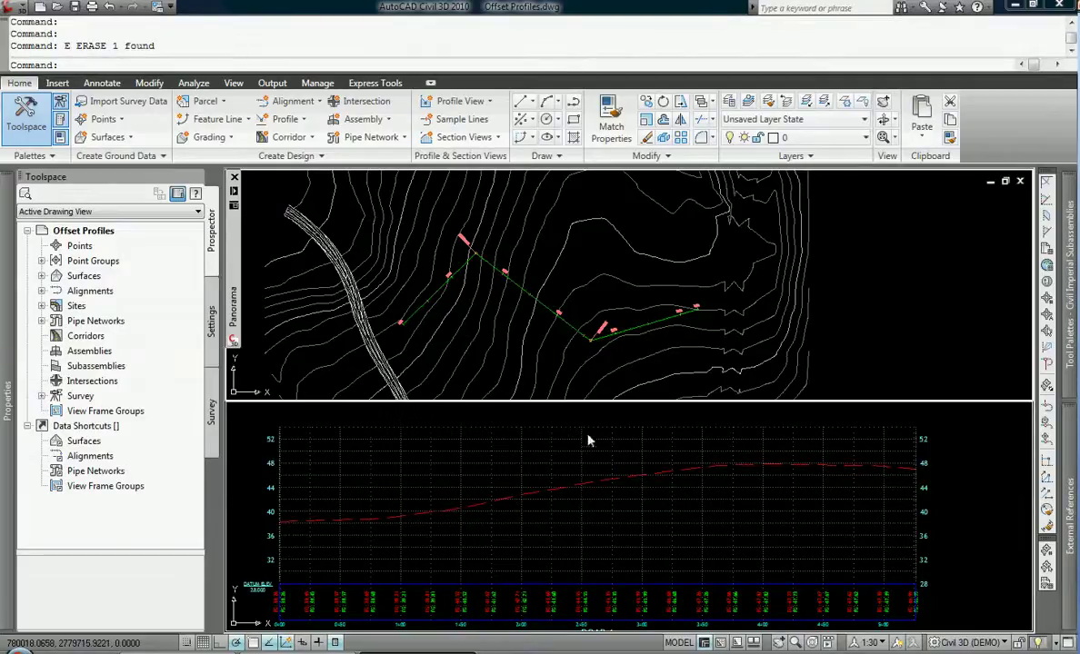
click(597, 343)
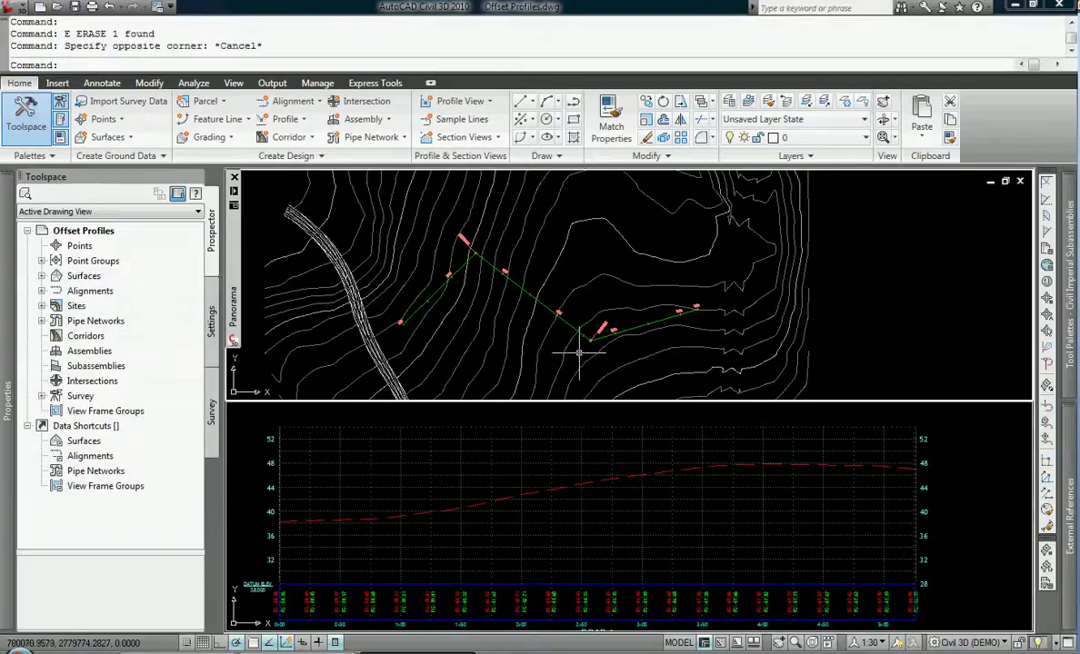
scroll(579, 352, up, 2)
scroll(605, 340, down, 2)
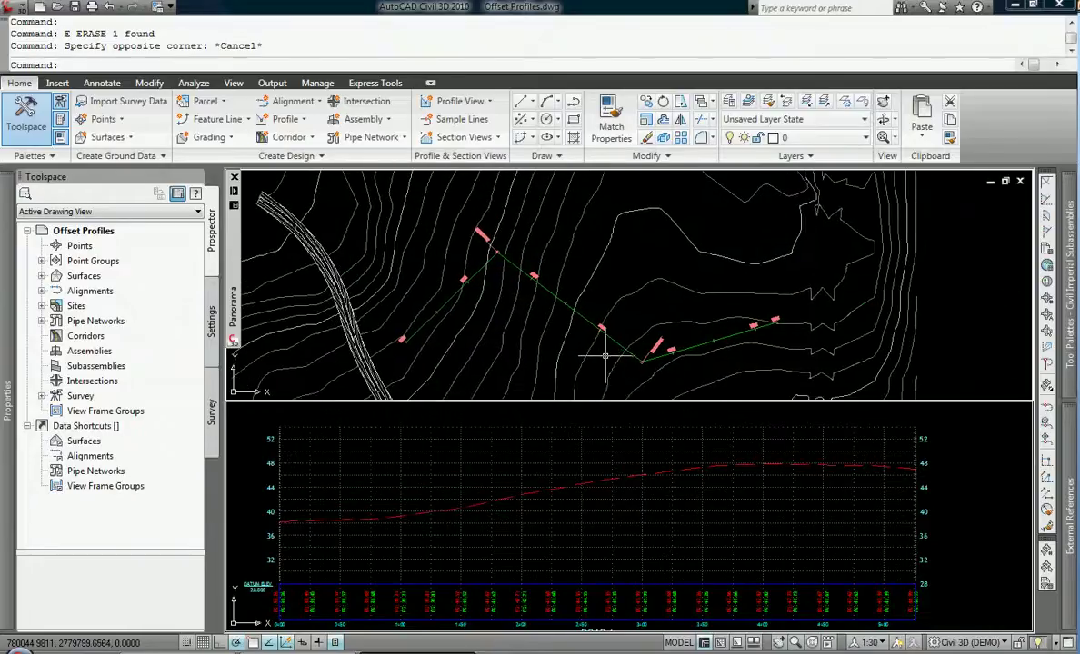
mouse_move(582, 326)
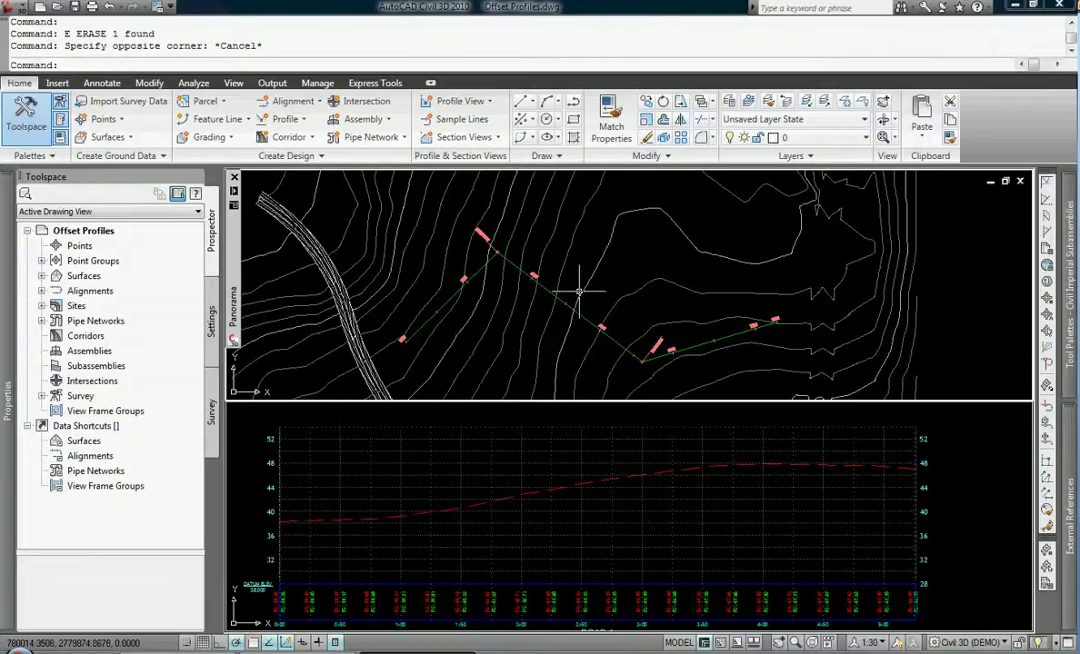
mouse_move(9, 283)
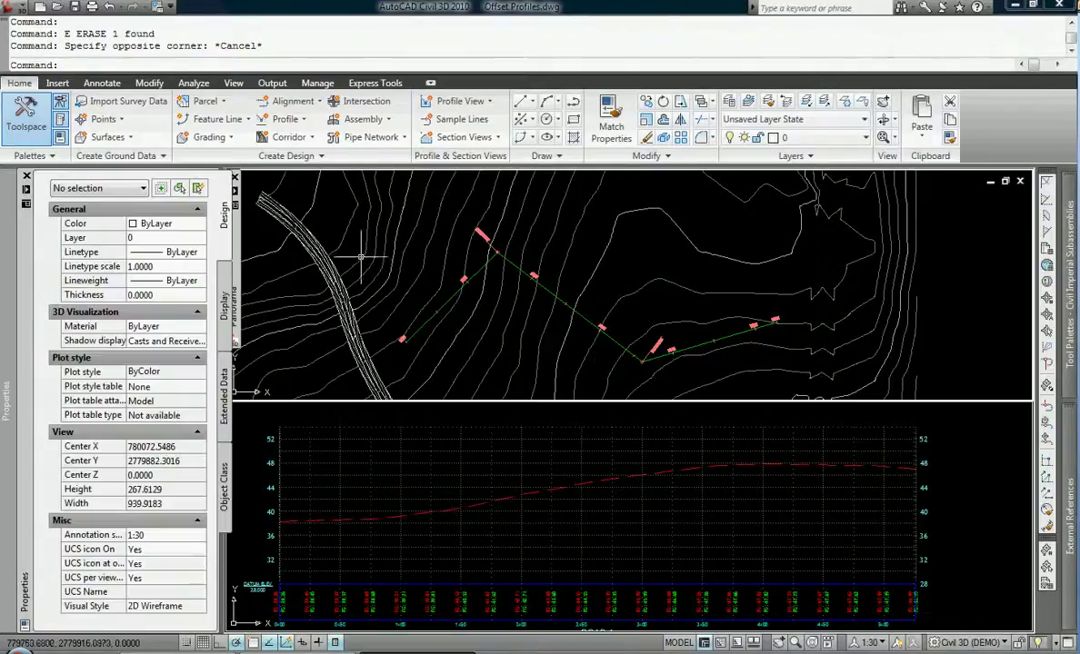
Start a new surface from Prospector's Surfaces node and name it WATER
click(41, 277)
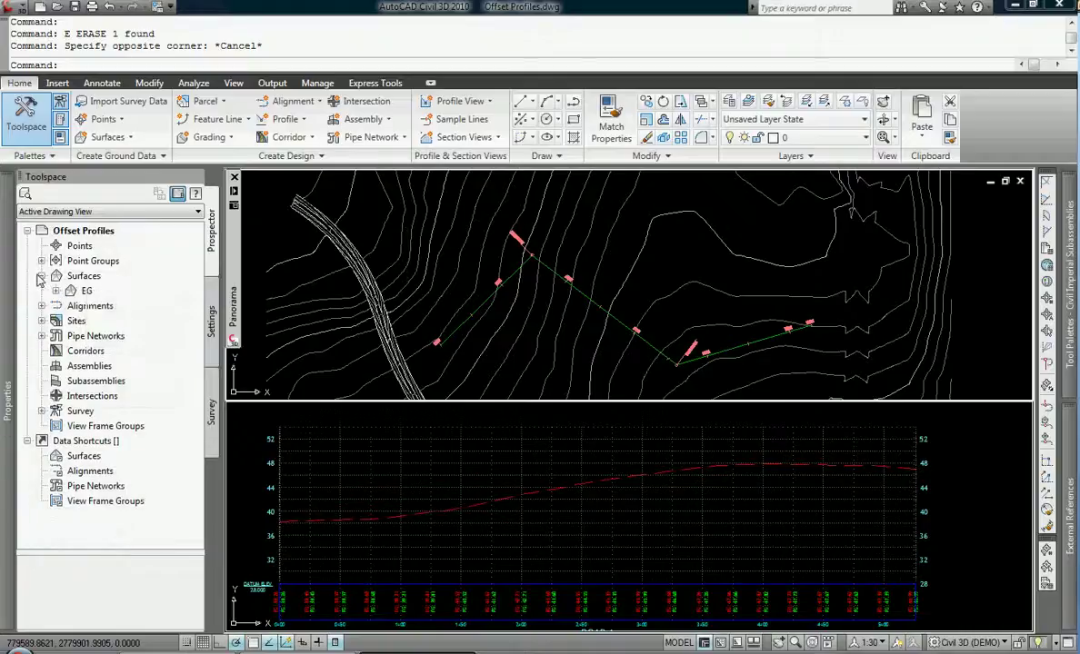
right_click(86, 280)
click(137, 287)
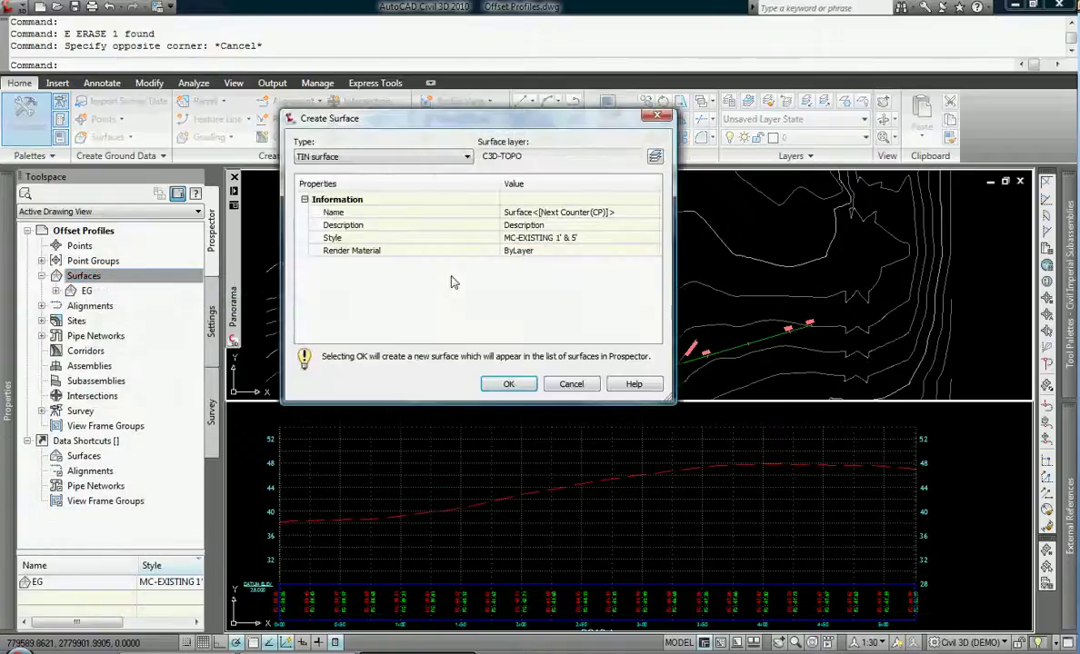
click(563, 212)
text(WATER)
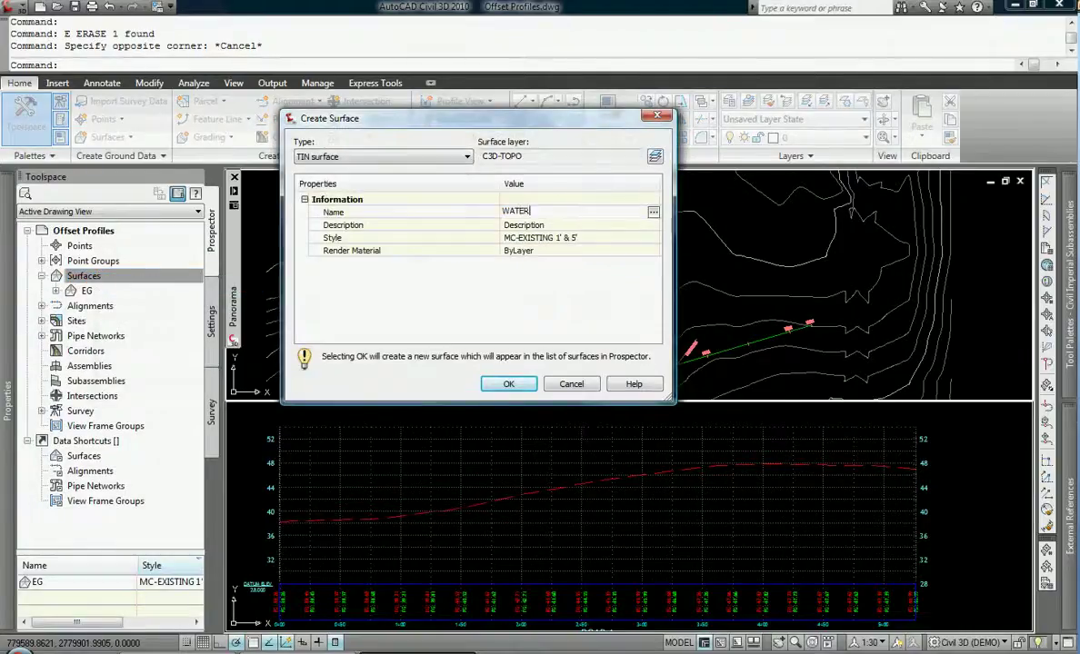
key(Return)
Set the new surface's style to MC-No Display and create the WATER TIN surface
click(586, 238)
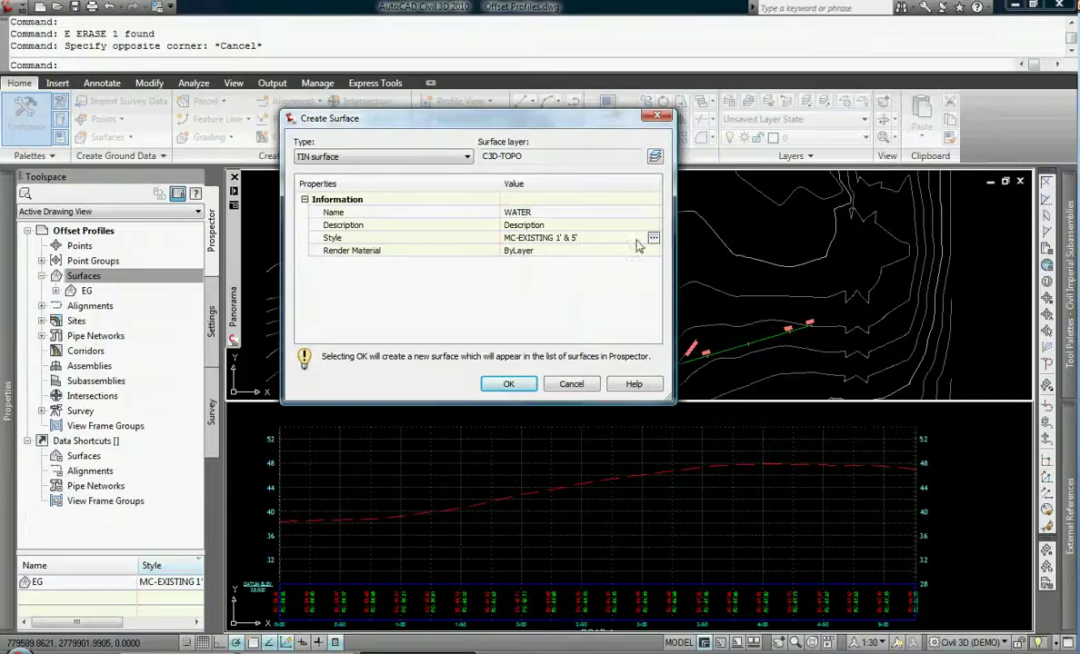
click(652, 238)
click(438, 303)
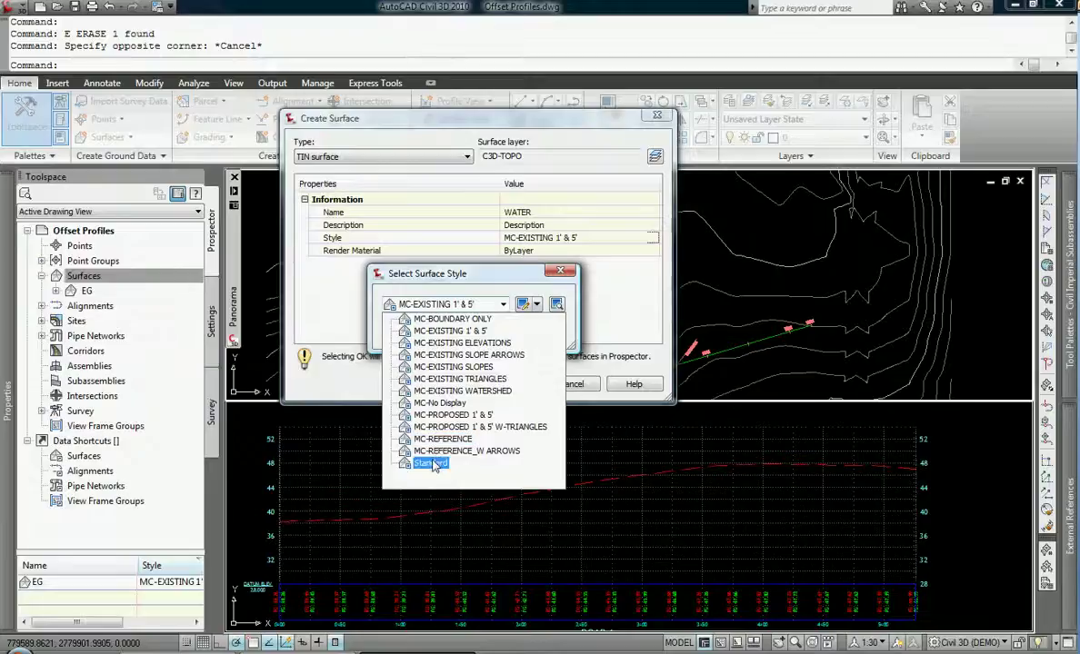
click(440, 402)
click(427, 333)
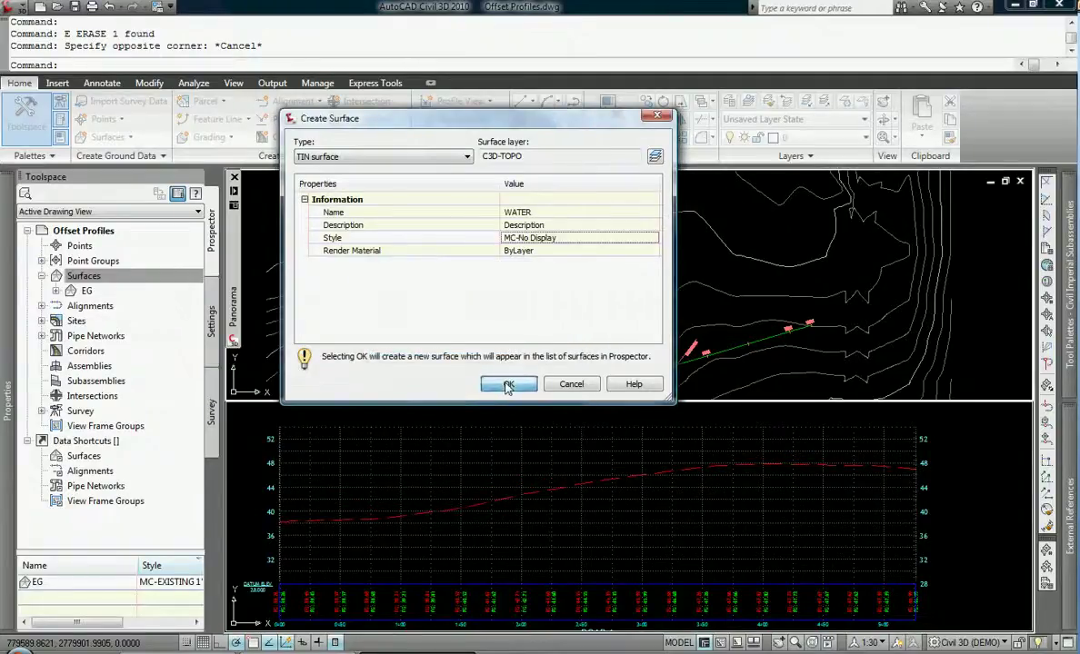
click(508, 385)
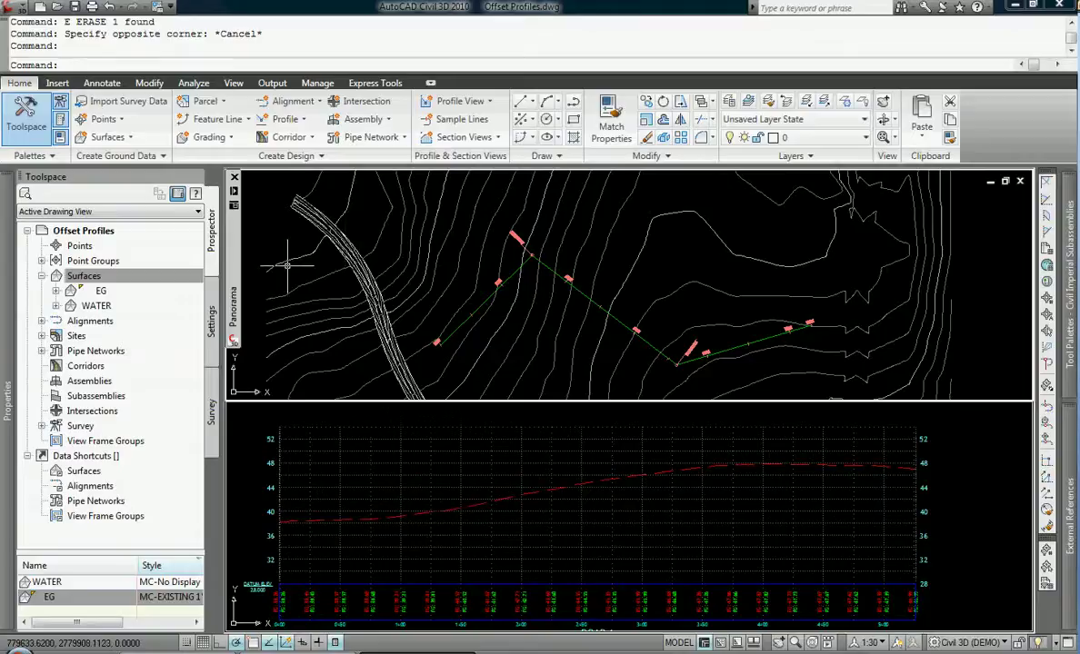
Paste surface EG into WATER via its Definition > Edits > Paste Surface
click(55, 306)
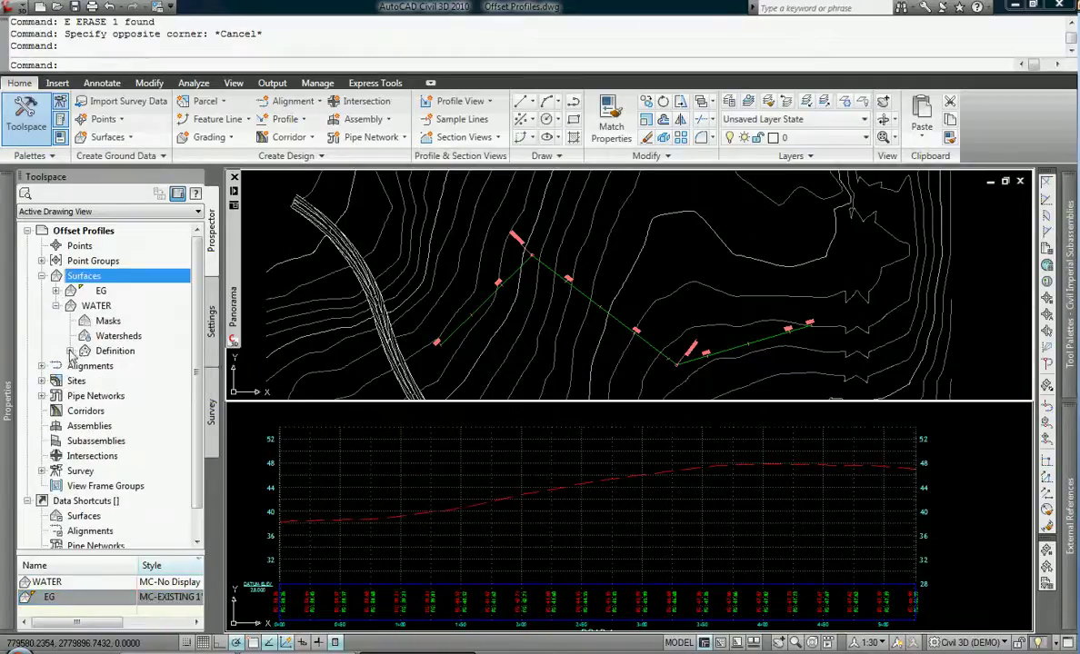
click(70, 351)
right_click(121, 443)
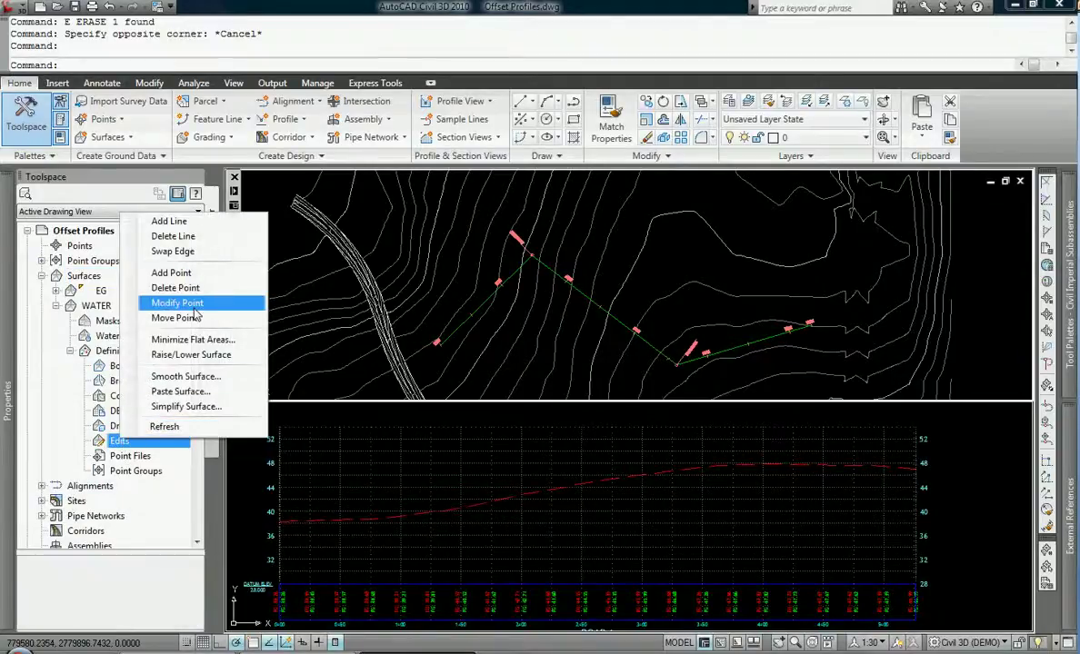
click(180, 392)
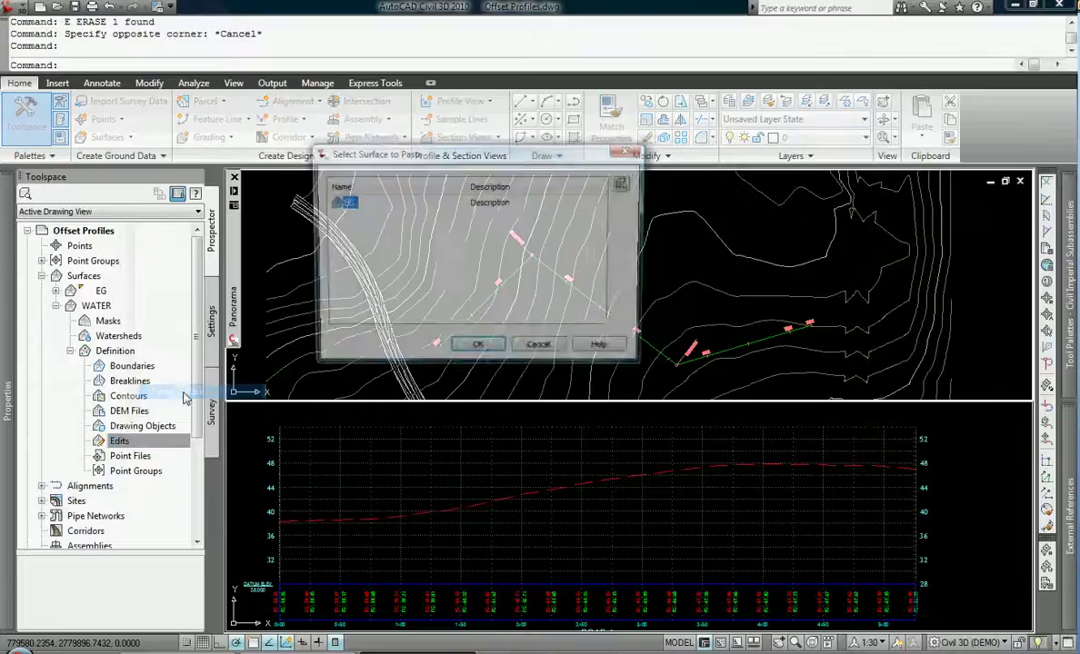
click(477, 350)
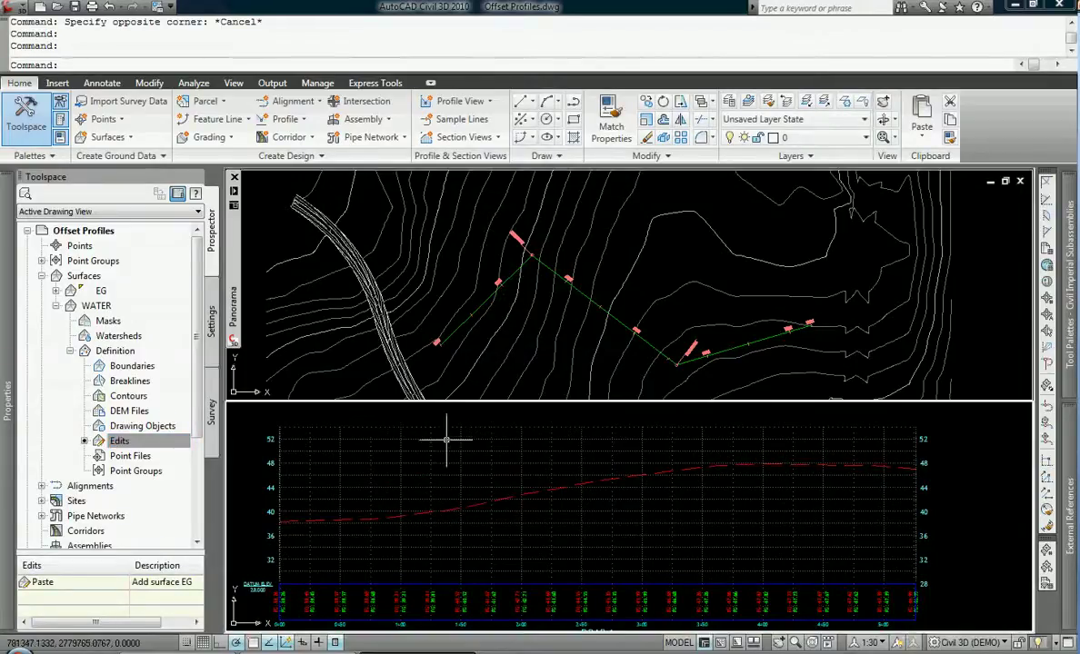
key(Escape)
key(Escape)
click(550, 266)
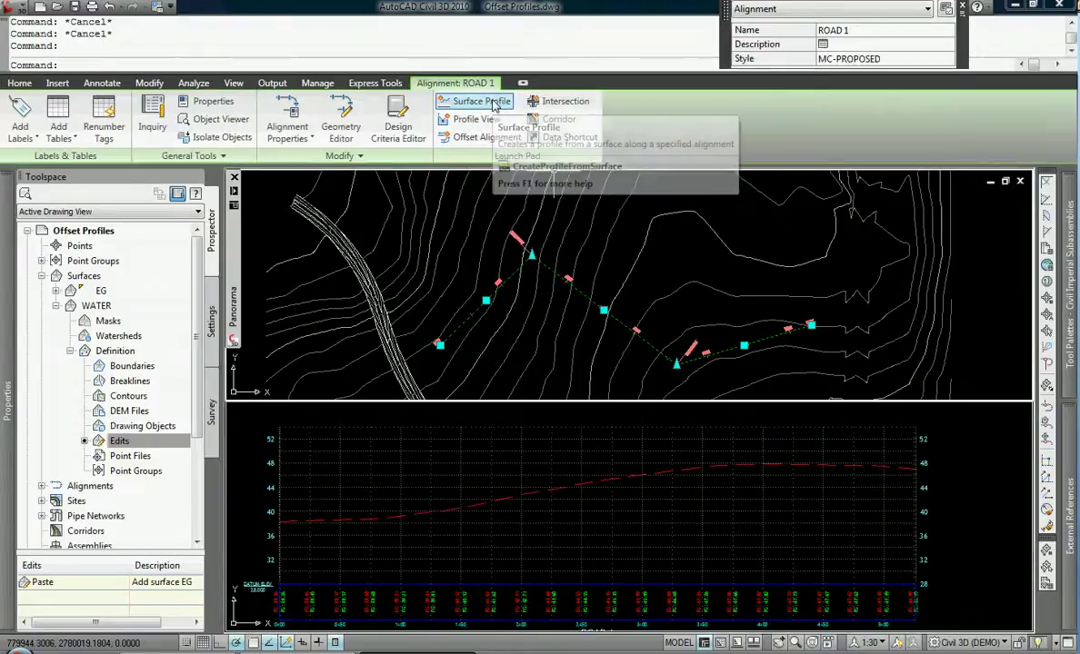
Sample a surface profile from WATER along ROAD 1
click(480, 101)
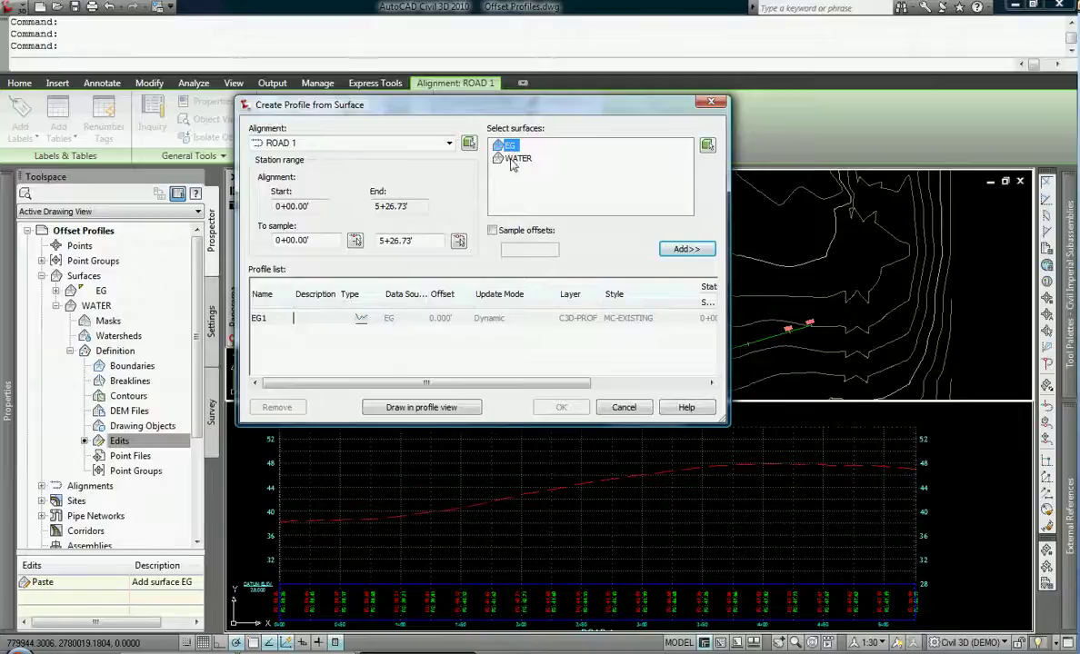
click(516, 159)
click(686, 249)
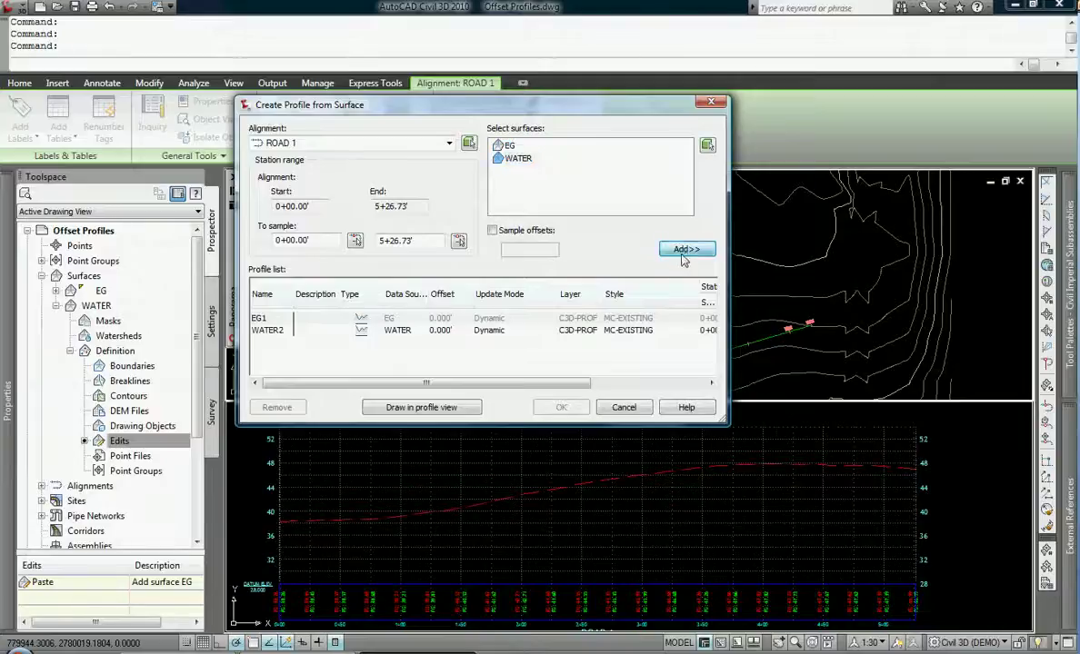
Style the WATER2 profile MC-WATER and draw it in the profile view
click(627, 329)
click(628, 329)
click(455, 305)
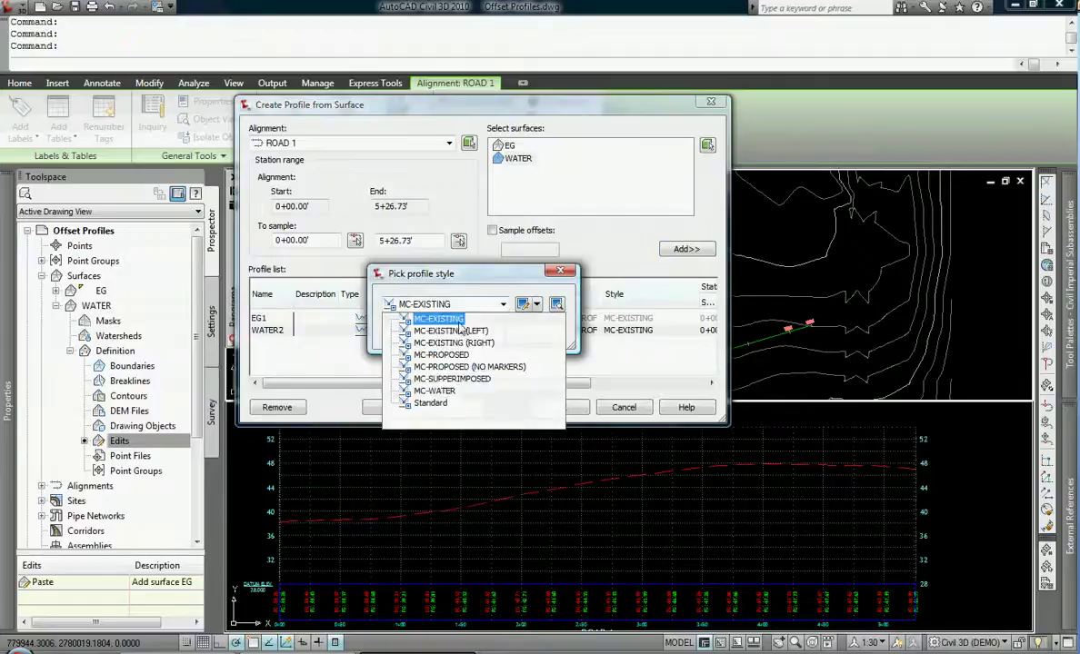
click(445, 379)
click(444, 305)
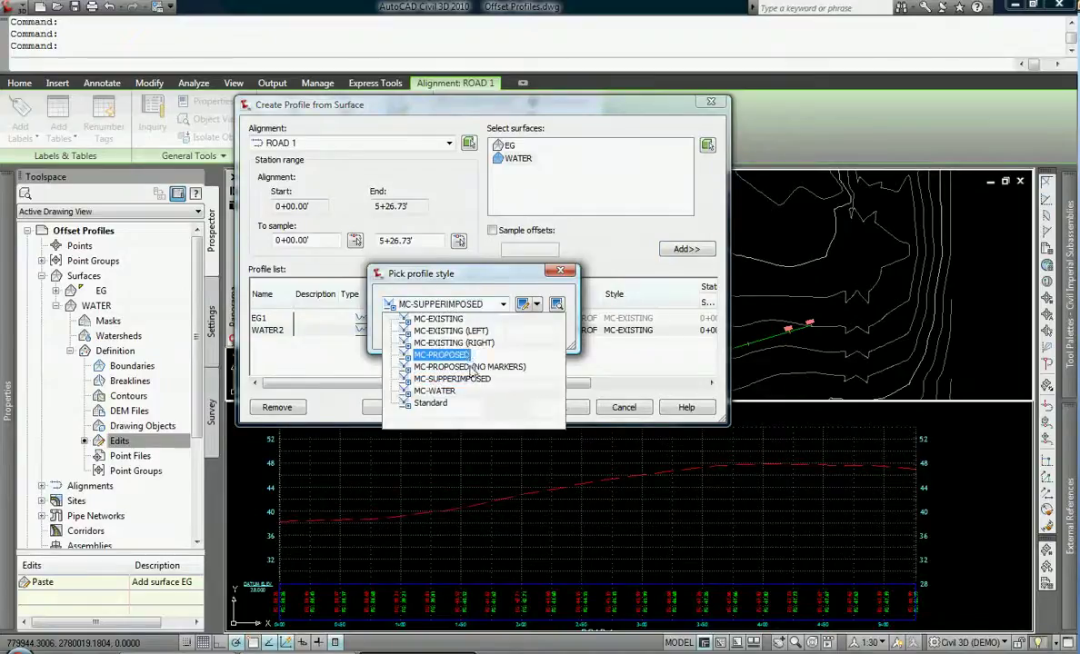
click(444, 394)
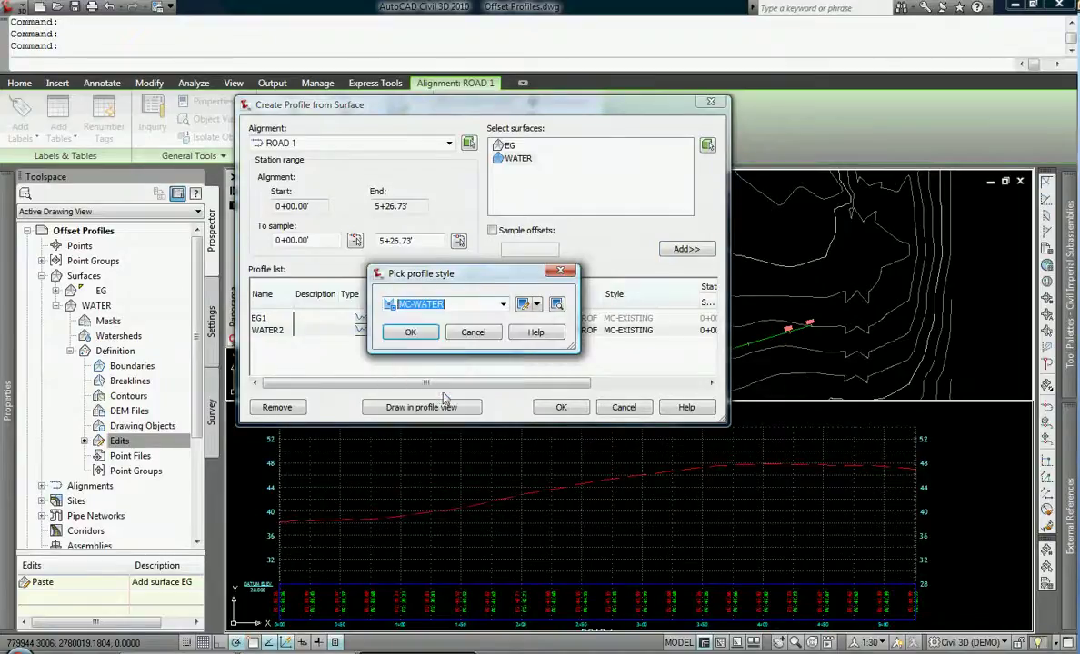
click(411, 333)
click(556, 407)
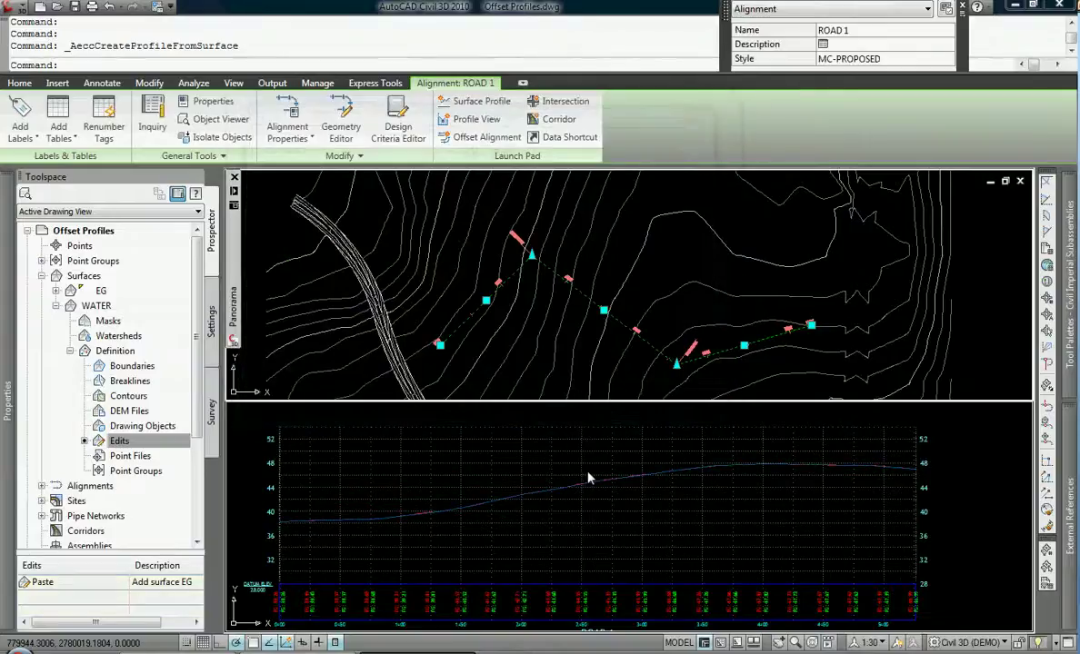
key(Escape)
key(Escape)
scroll(586, 470, up, 3)
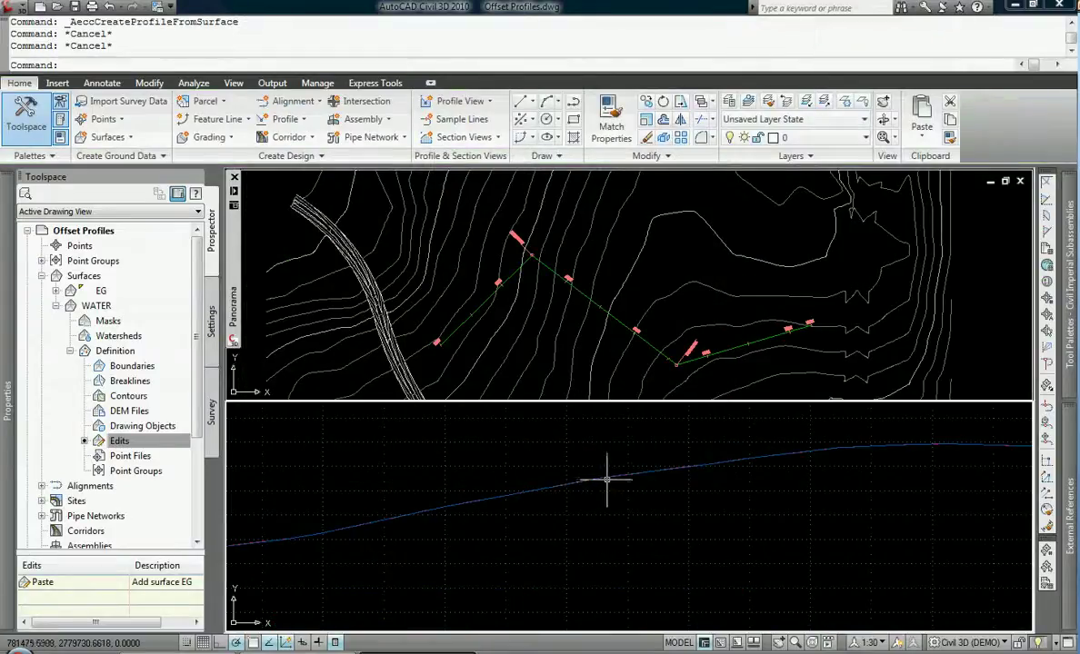
scroll(600, 476, down, 4)
Apply a Raise/Lower edit of -5 to the WATER surface so its profile drops below EG1
click(145, 441)
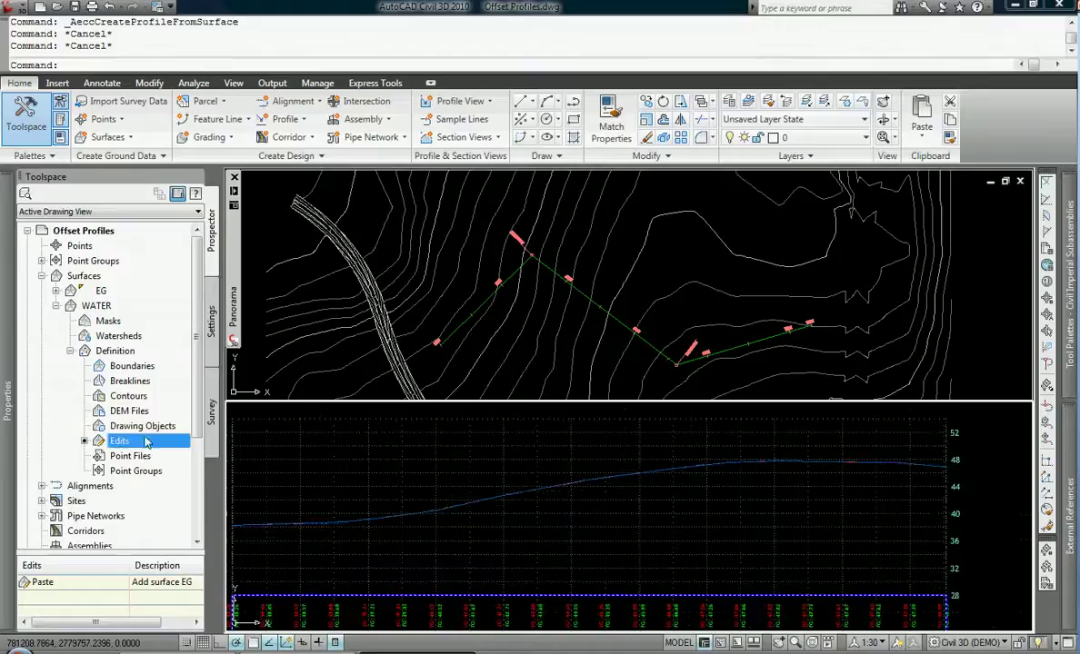
right_click(123, 445)
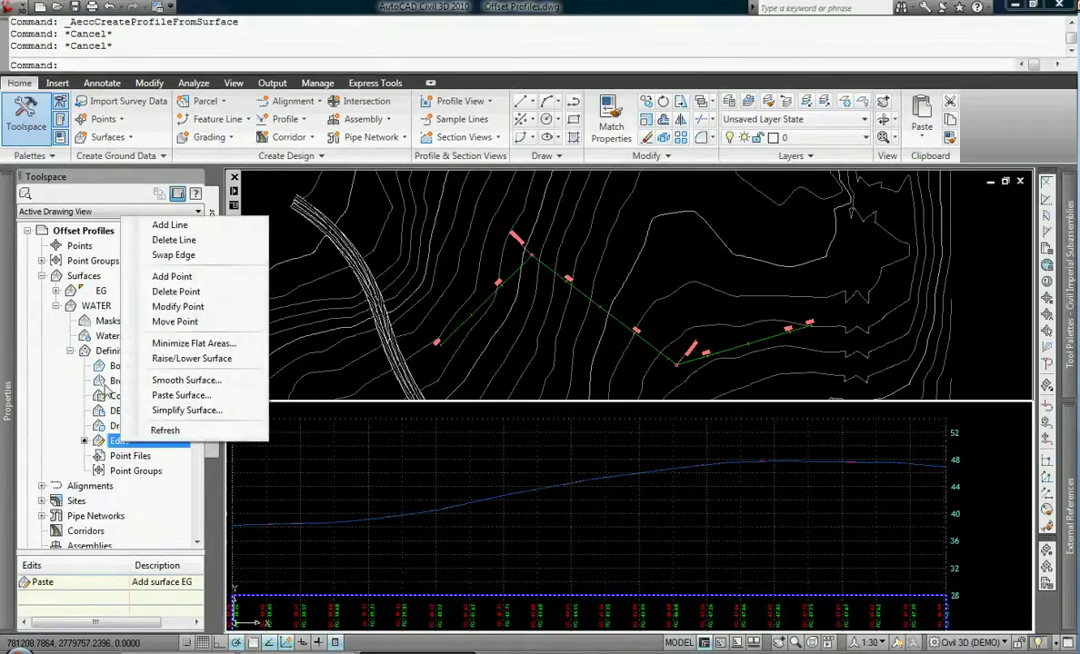
click(186, 358)
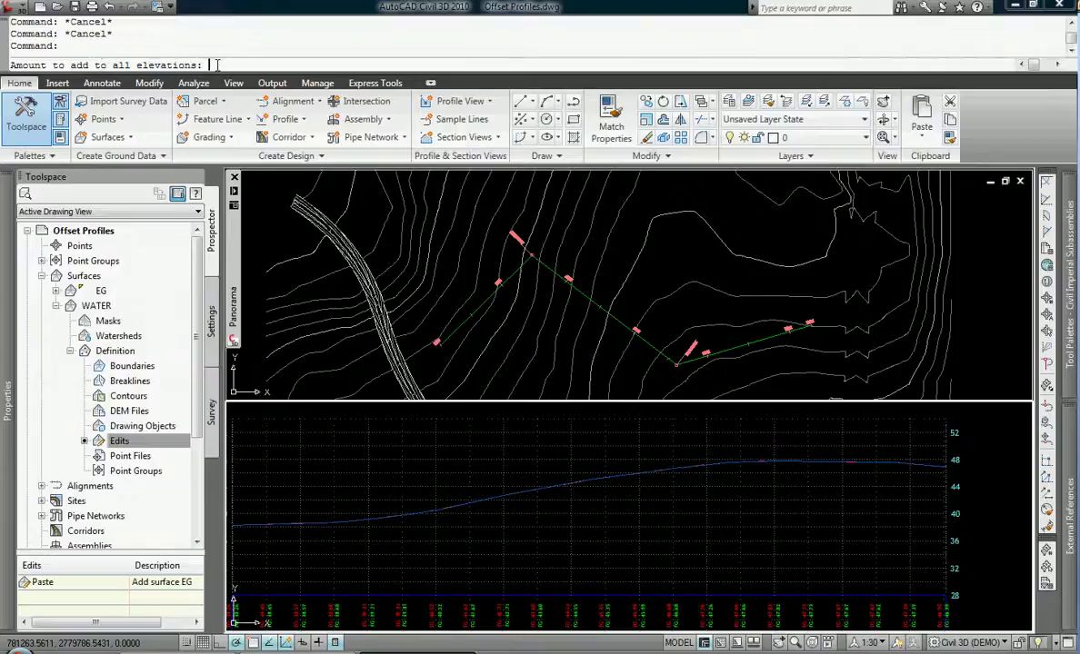
key(Return)
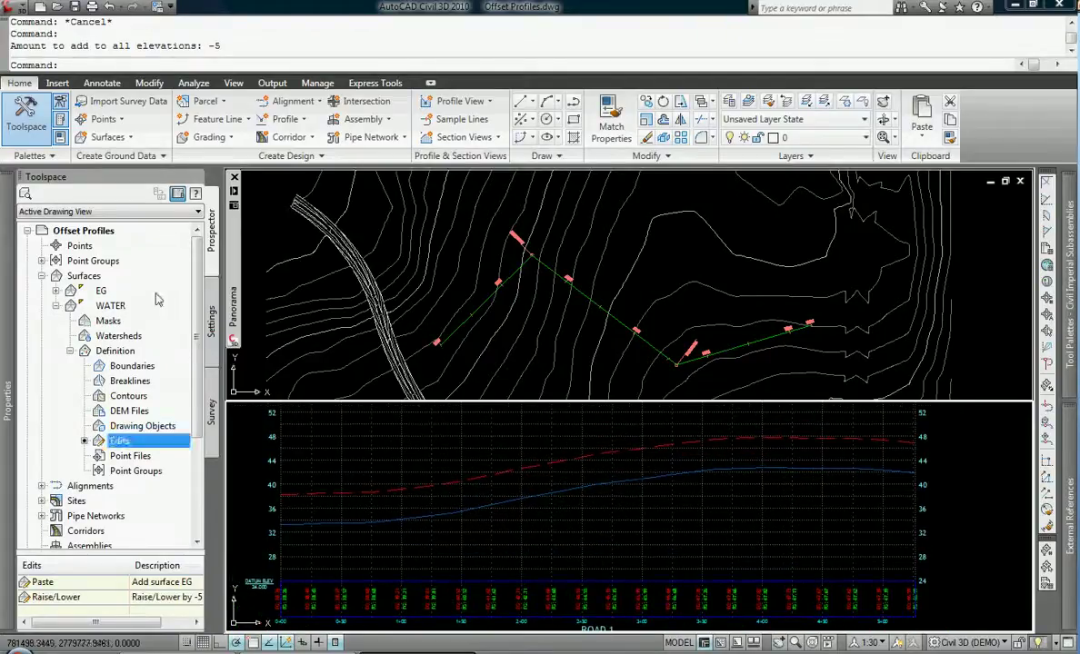
click(569, 284)
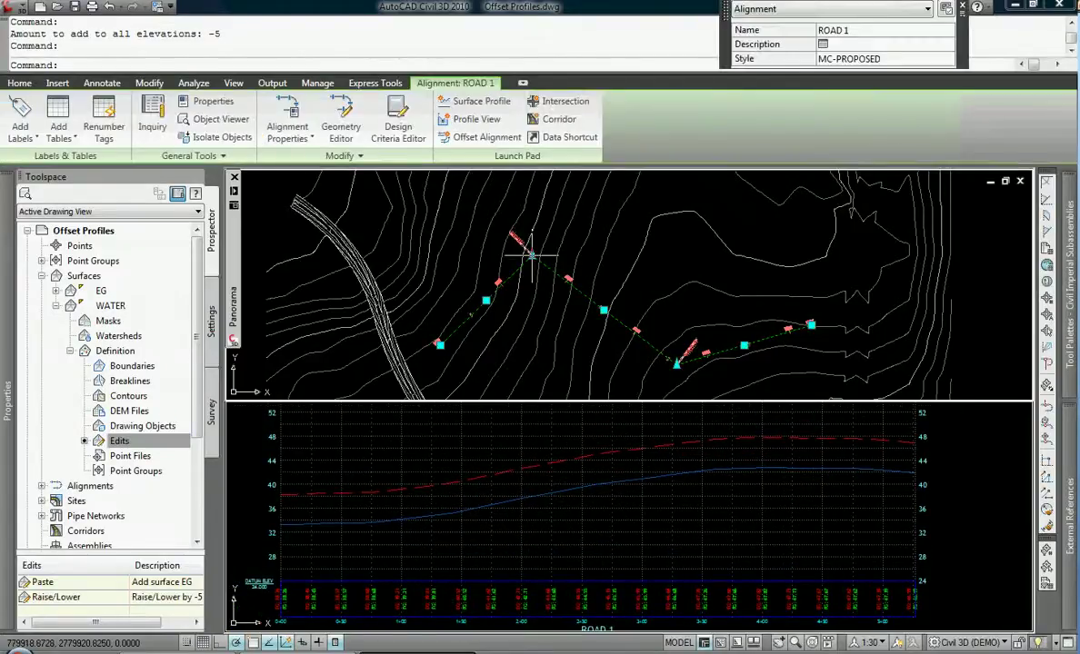
Drag ROAD 1's PI grips to new plan positions so it crosses the contours differently
click(531, 254)
click(534, 358)
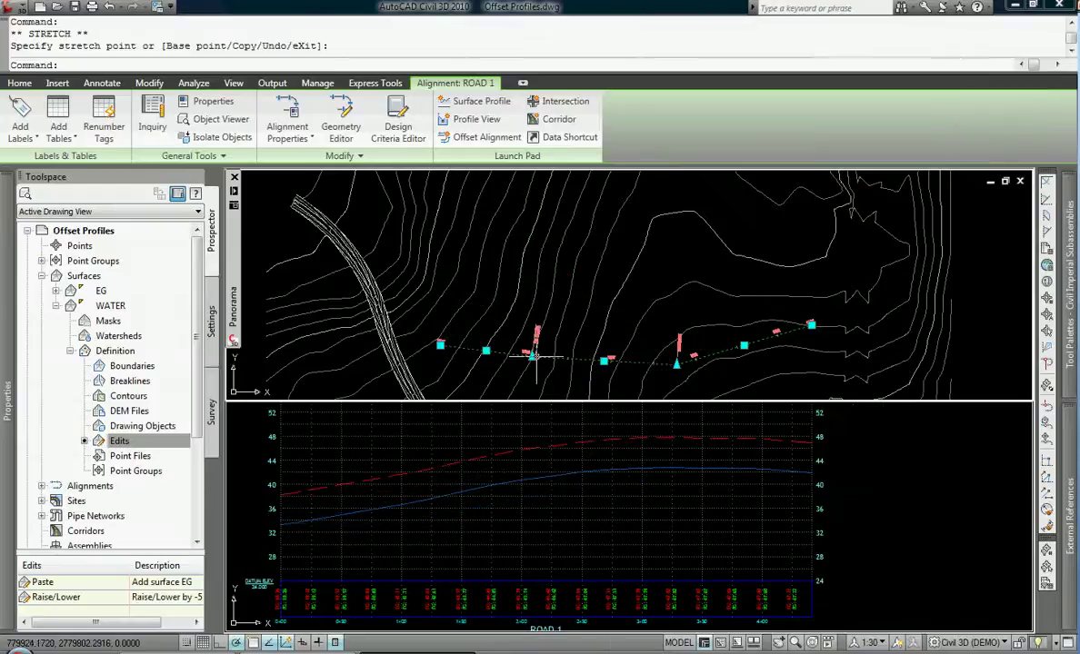
click(677, 363)
click(648, 236)
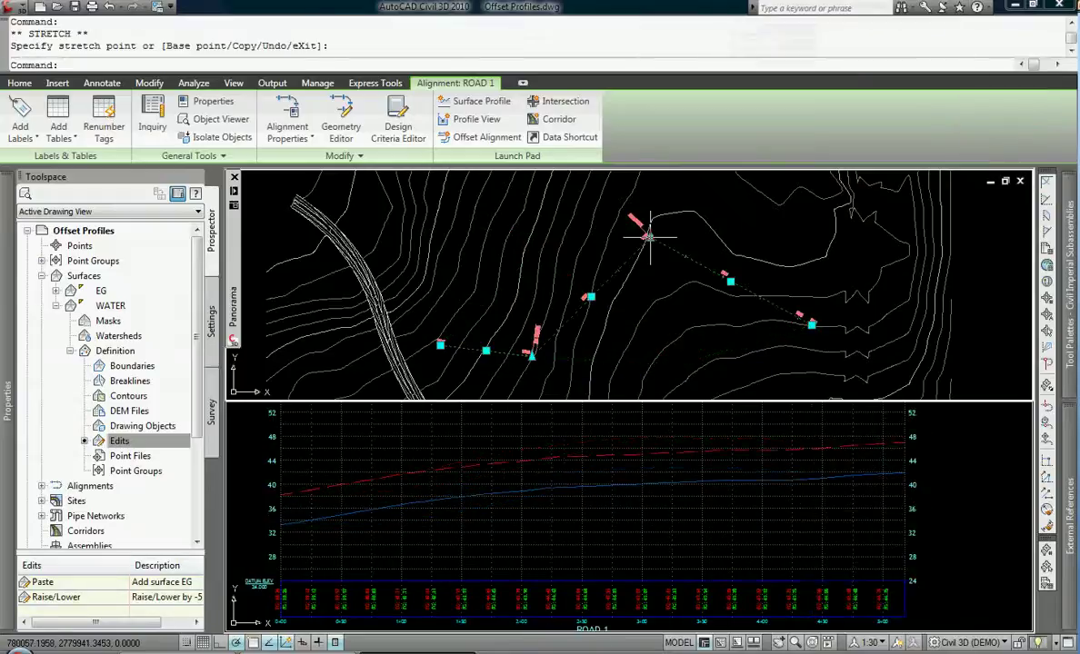
click(531, 356)
click(579, 371)
scroll(620, 311, down, 2)
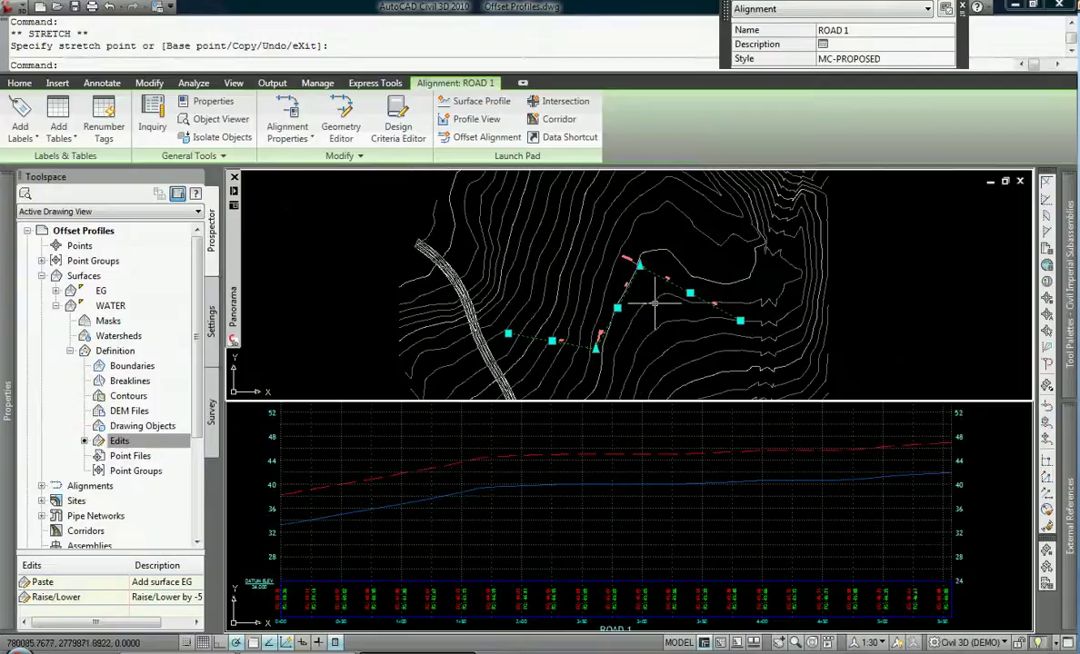
click(595, 349)
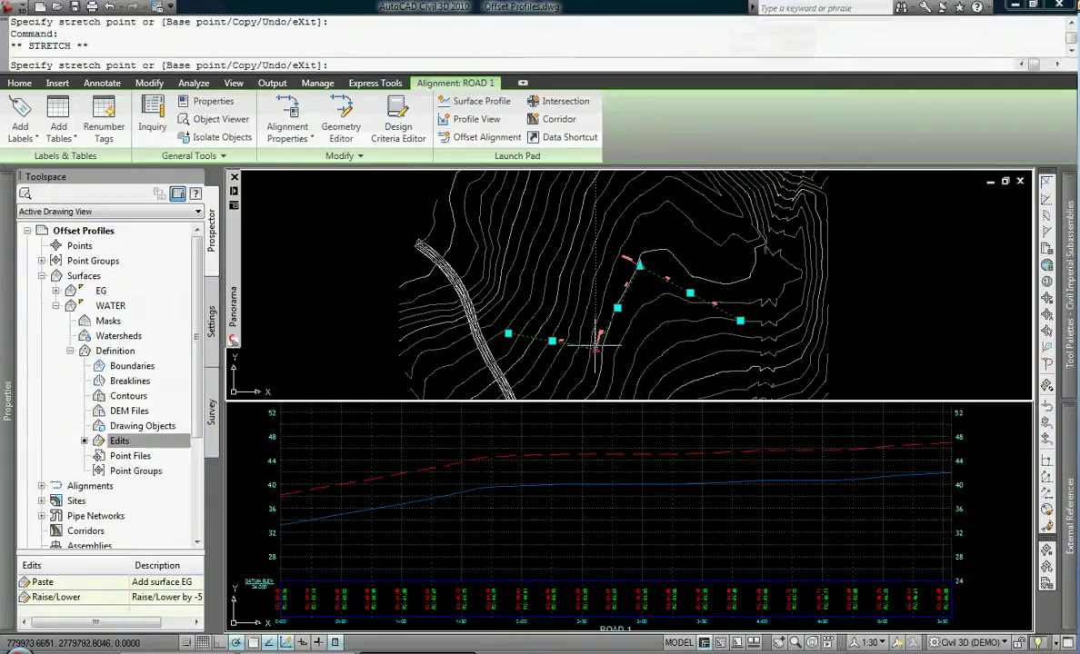
click(562, 259)
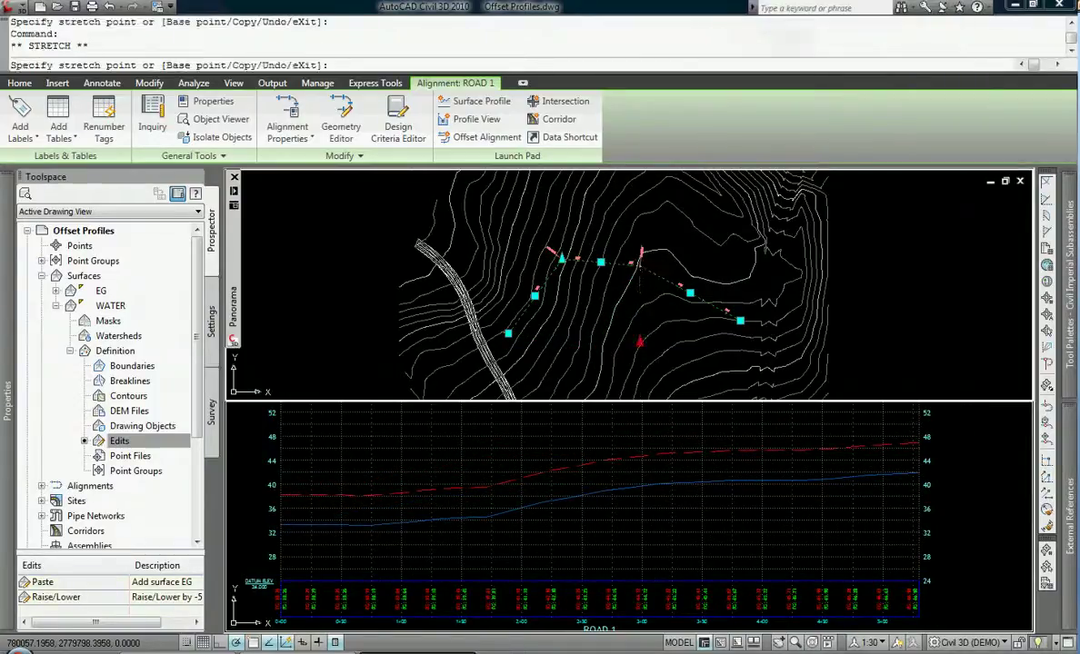
click(640, 341)
Add a free curve fillet between ROAD 1's first two tangents, setting the radius graphically
click(338, 134)
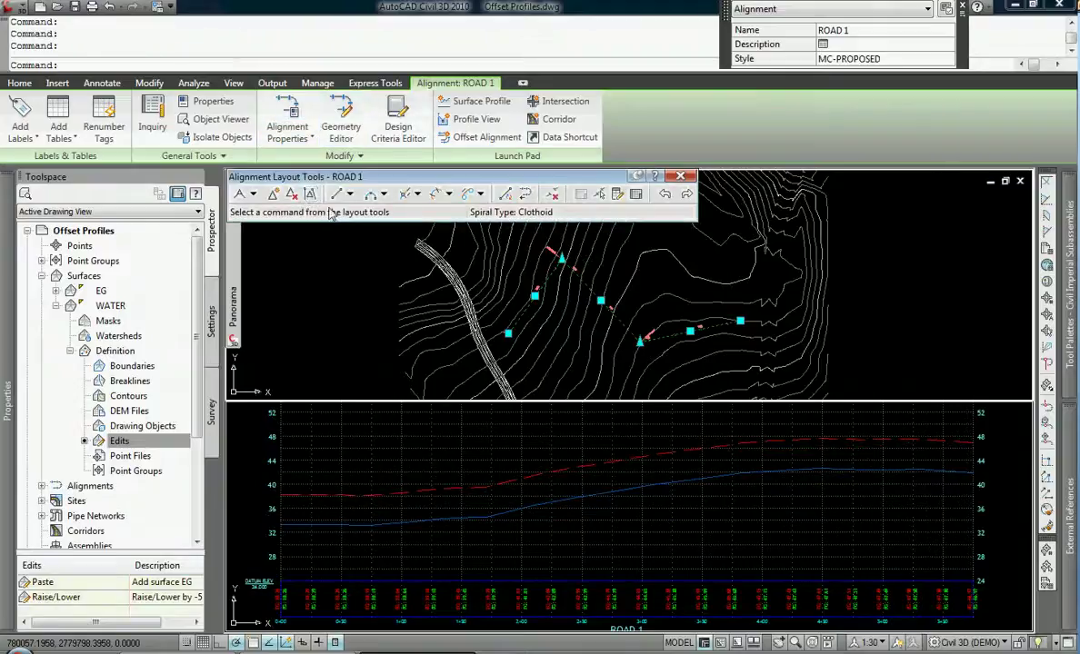
click(384, 193)
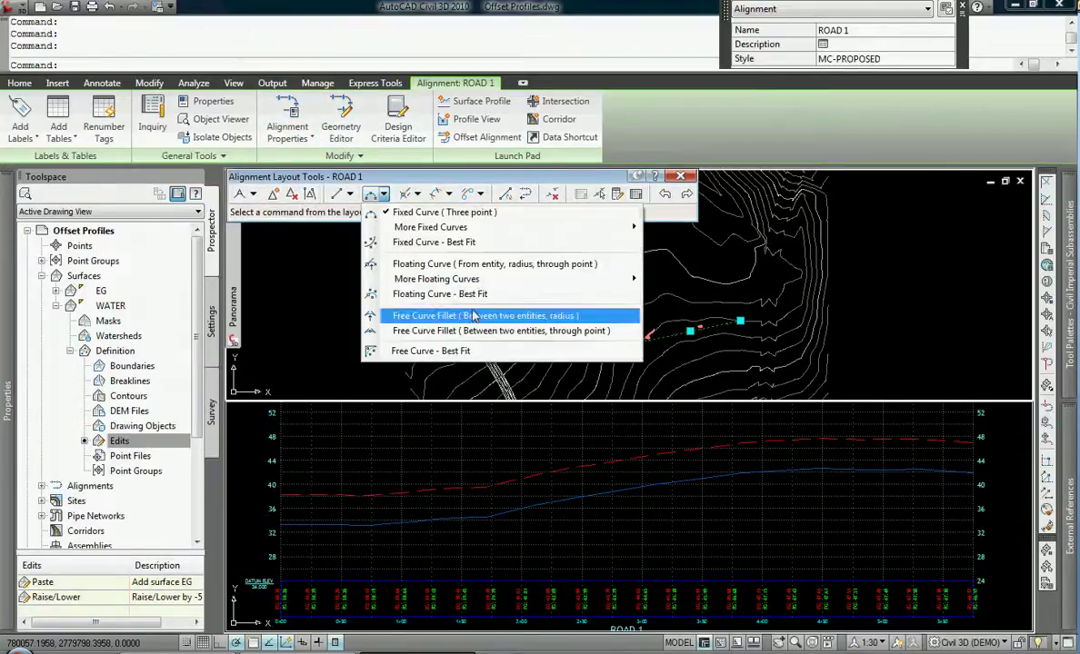
click(445, 316)
scroll(564, 269, up, 3)
click(532, 244)
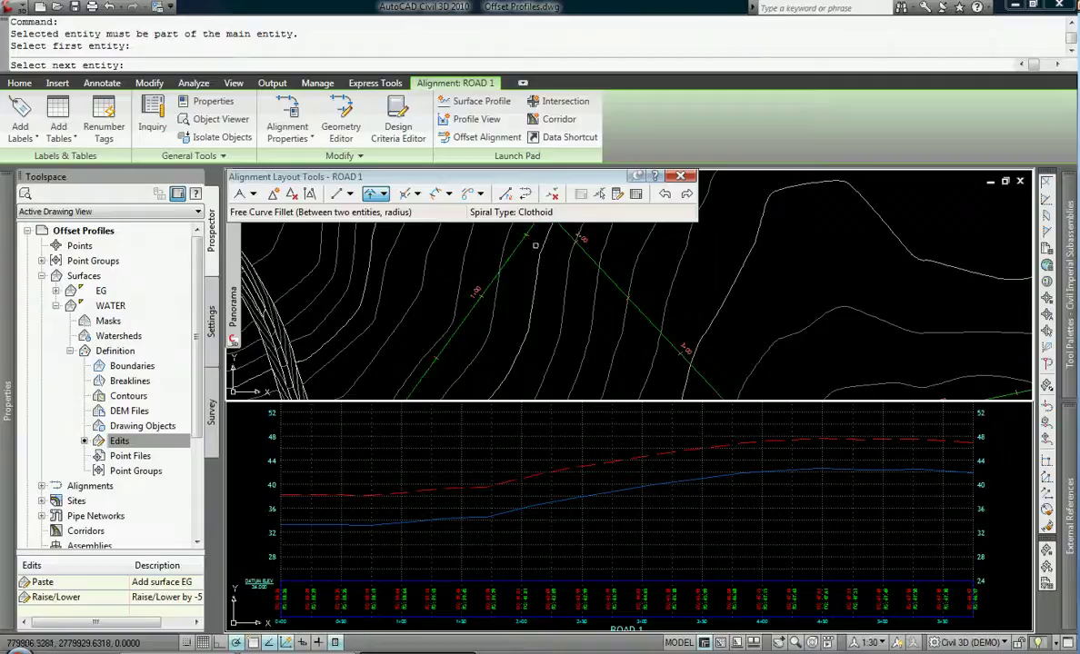
click(567, 237)
key(Return)
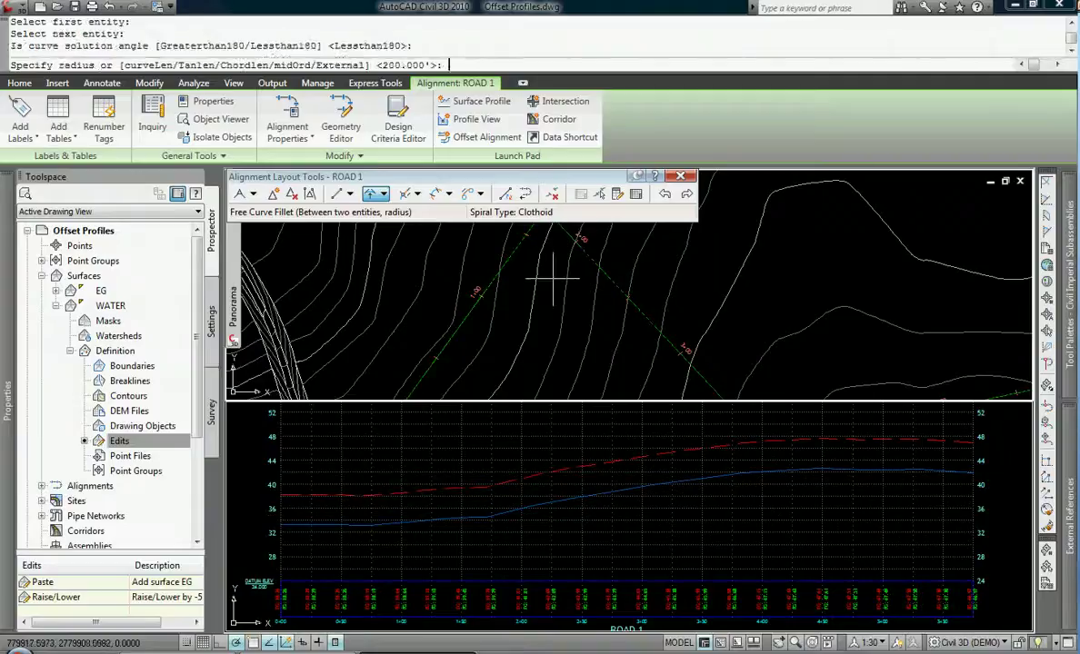
click(557, 273)
click(545, 314)
scroll(558, 303, down, 3)
scroll(558, 303, up, 3)
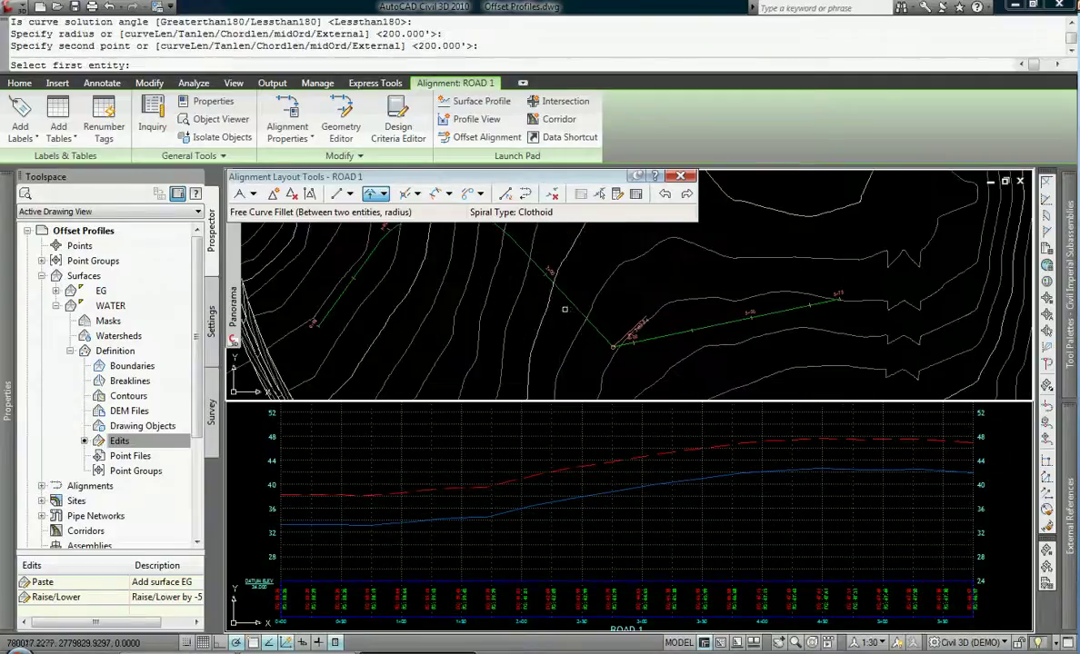
Add a second free curve fillet between the next pair of ROAD 1 tangents
click(578, 311)
click(632, 340)
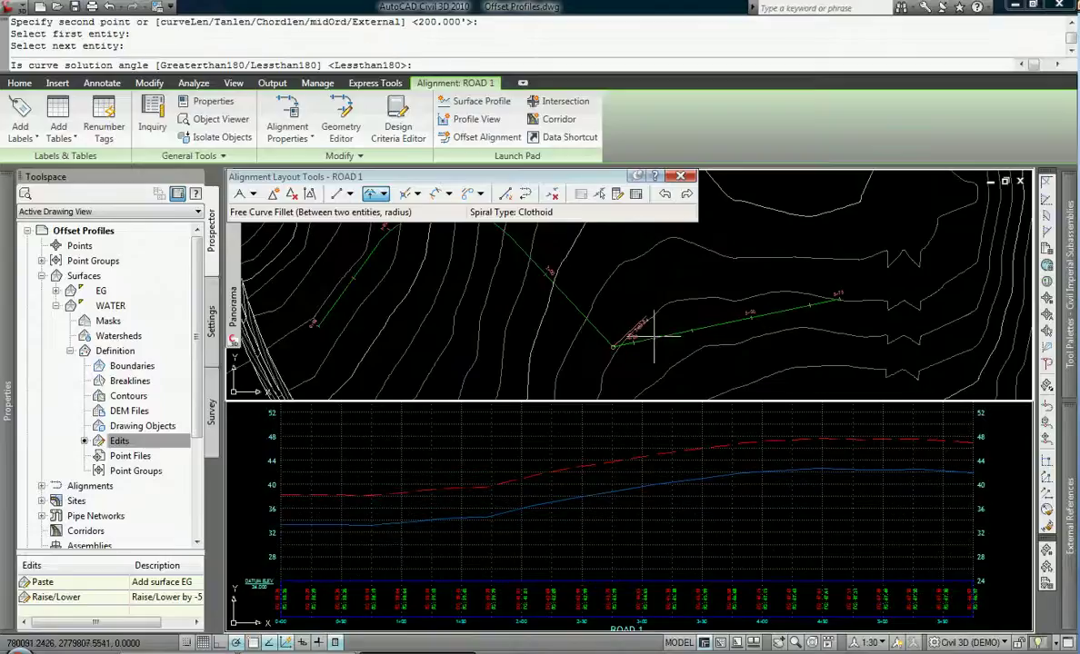
key(Return)
click(652, 314)
click(651, 238)
scroll(636, 273, down, 3)
scroll(626, 289, up, 2)
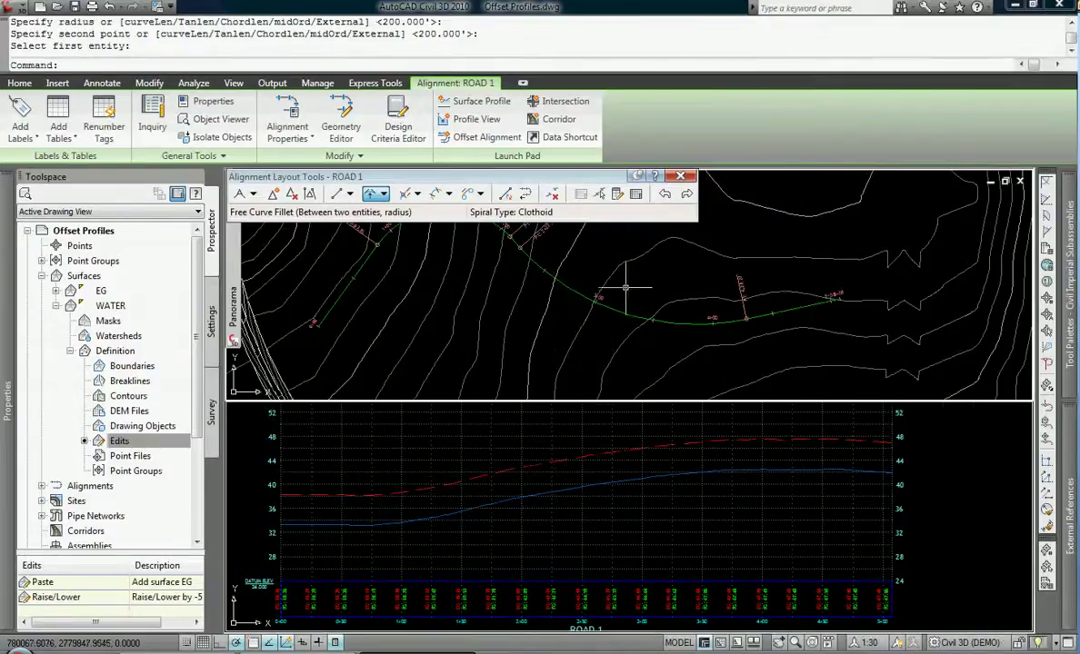
key(Escape)
scroll(608, 300, down, 2)
Stretch ROAD 1's end point east and then further southeast
click(608, 300)
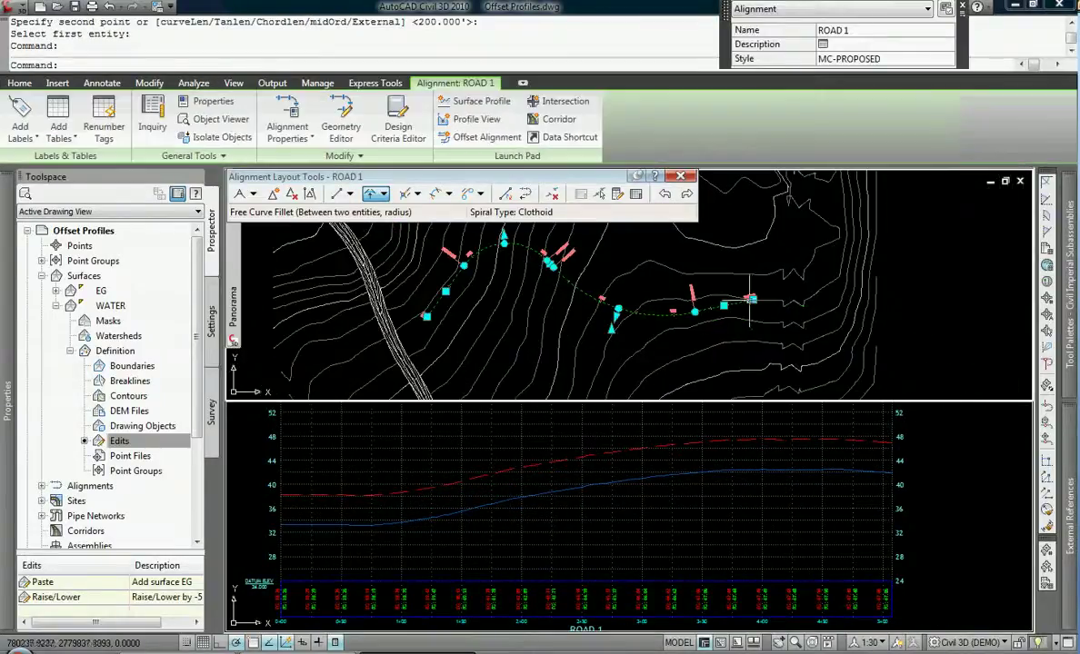
click(694, 311)
click(751, 298)
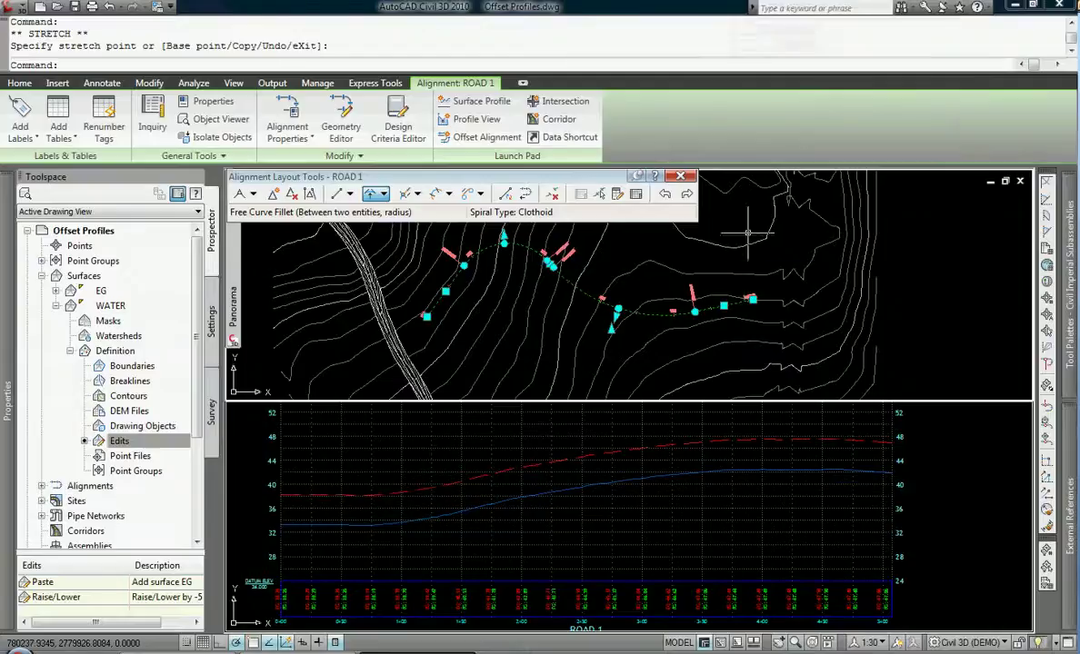
click(753, 299)
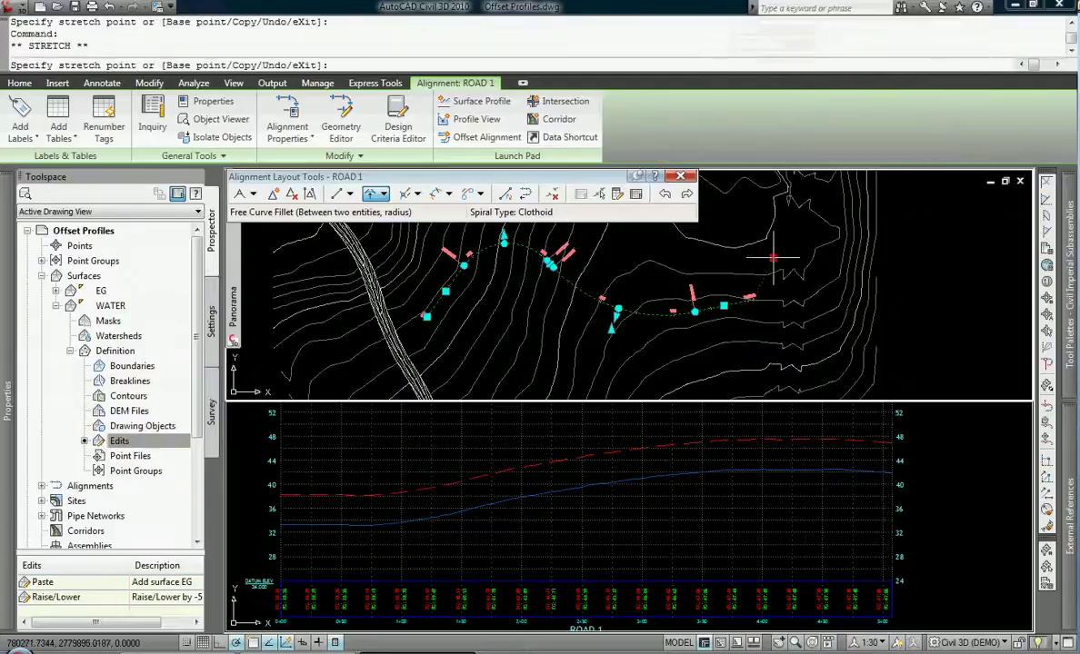
click(762, 359)
key(Escape)
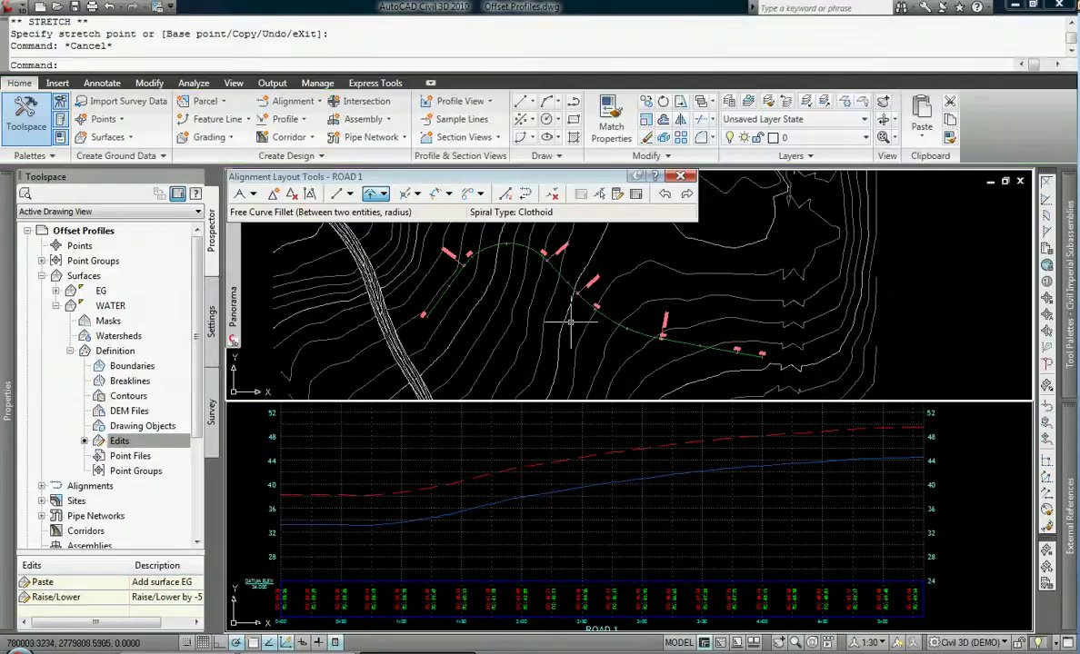
middle_drag(518, 289, 543, 315)
Draw a closed four-corner polyline (PL) around the middle curve of ROAD 1
key(Escape)
key(Escape)
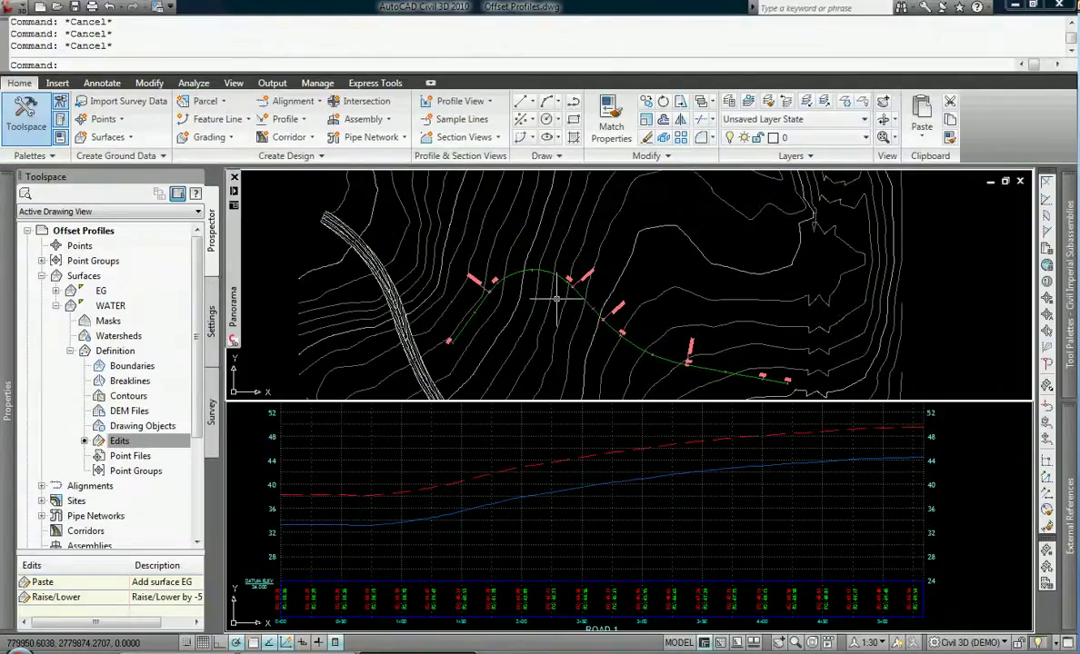
middle_drag(518, 307, 518, 295)
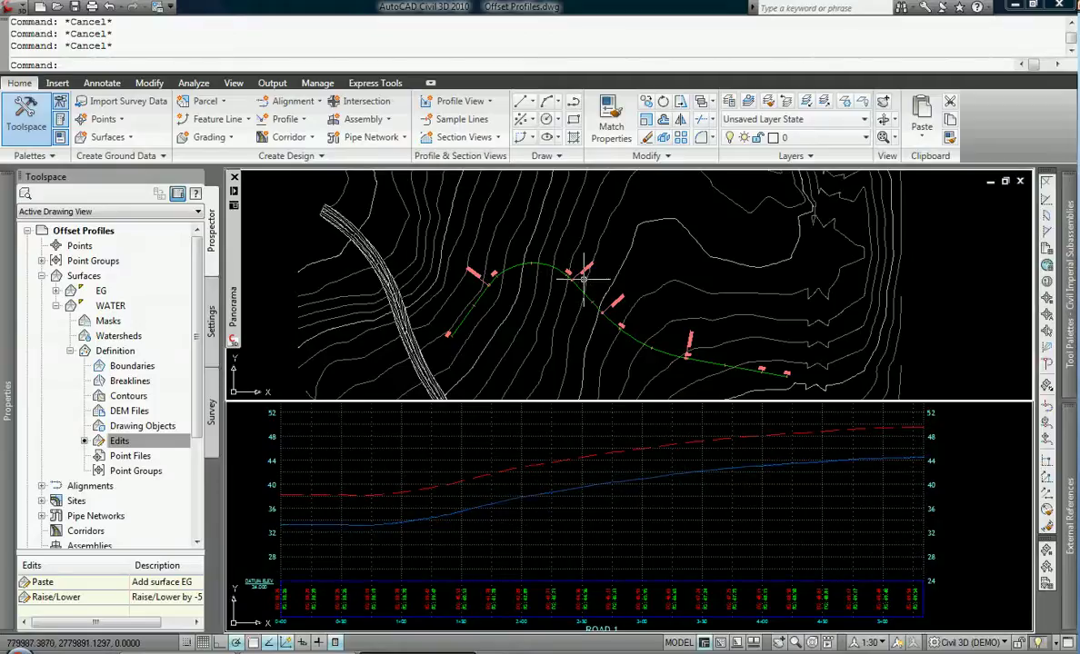
text(pl)
key(Return)
click(548, 271)
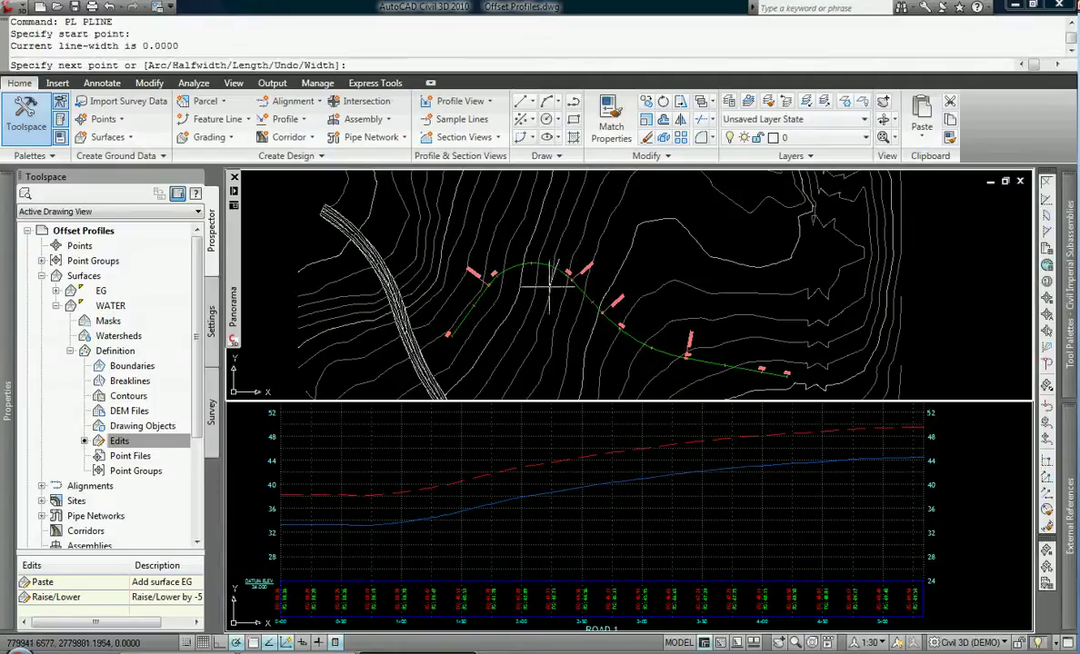
click(583, 309)
click(621, 350)
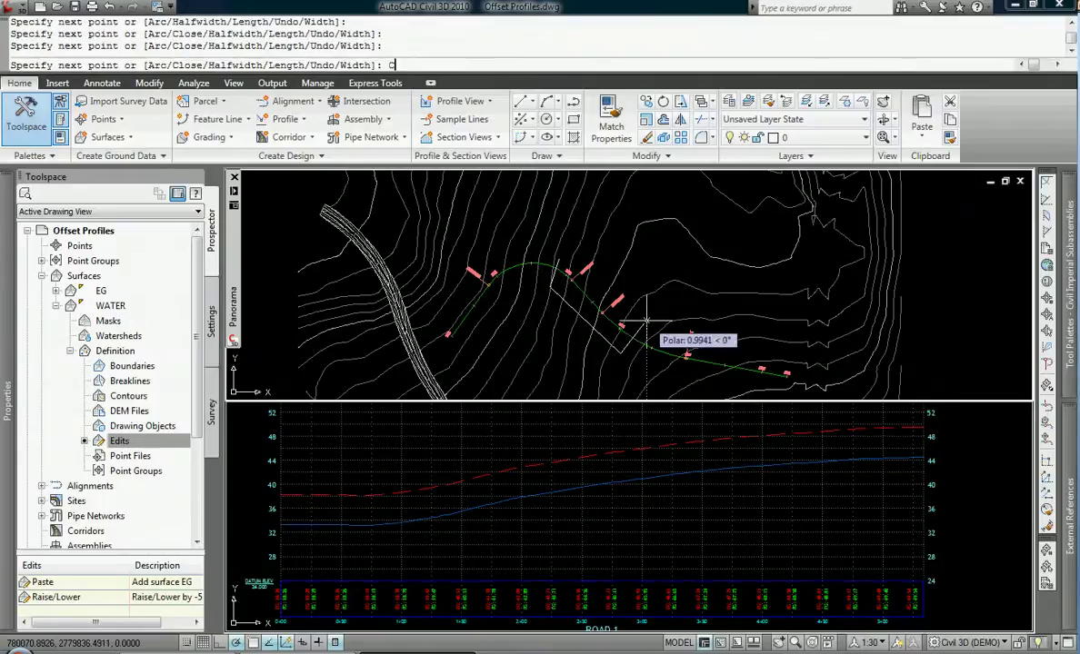
click(647, 320)
text(c)
key(Return)
scroll(627, 338, up, 2)
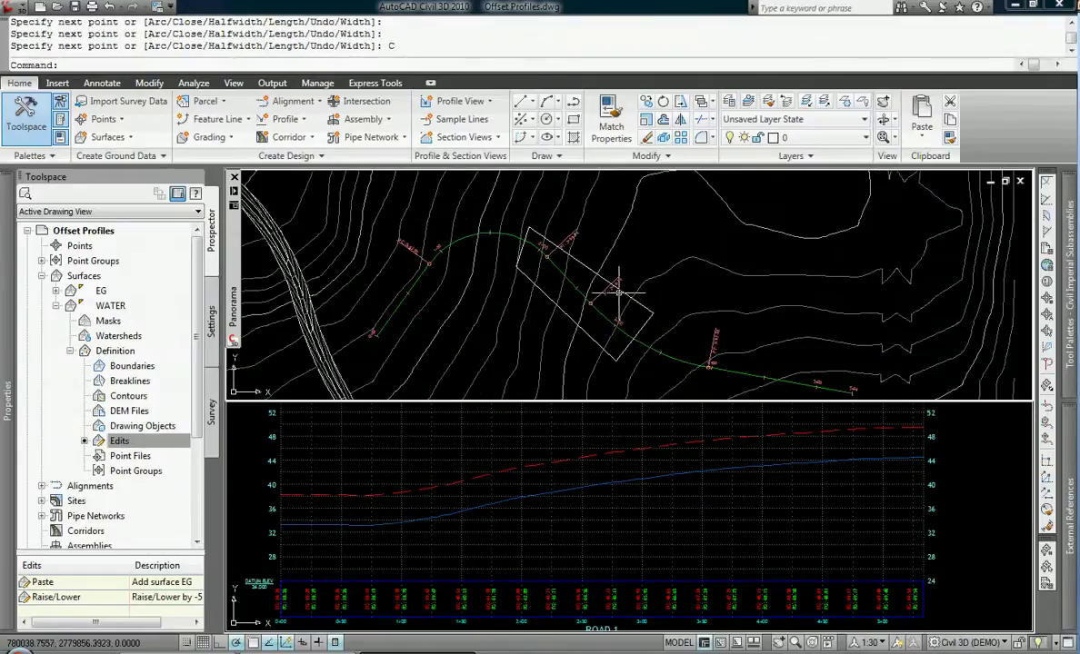
Add a Hide-type boundary to the WATER surface using the rectangle polyline
right_click(134, 367)
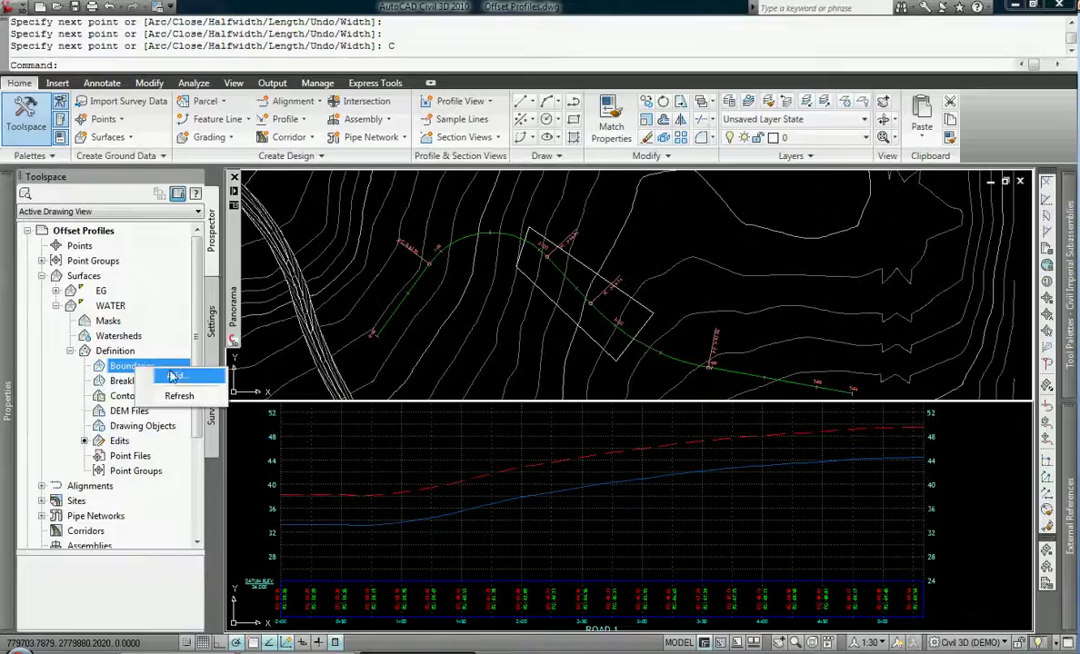
click(166, 371)
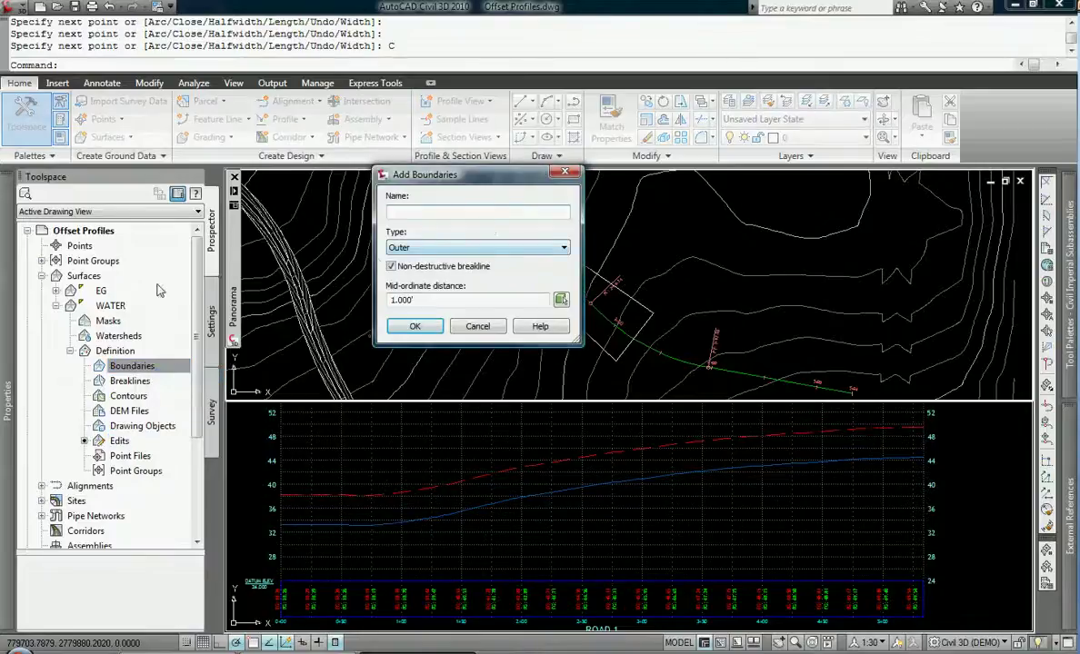
click(393, 248)
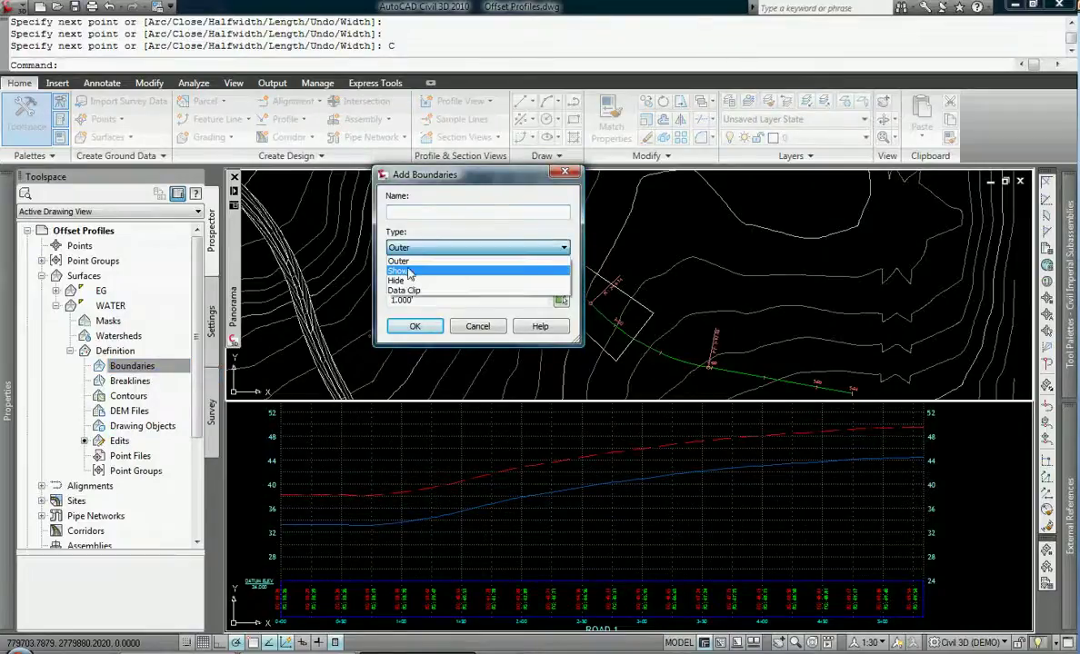
click(418, 279)
click(431, 326)
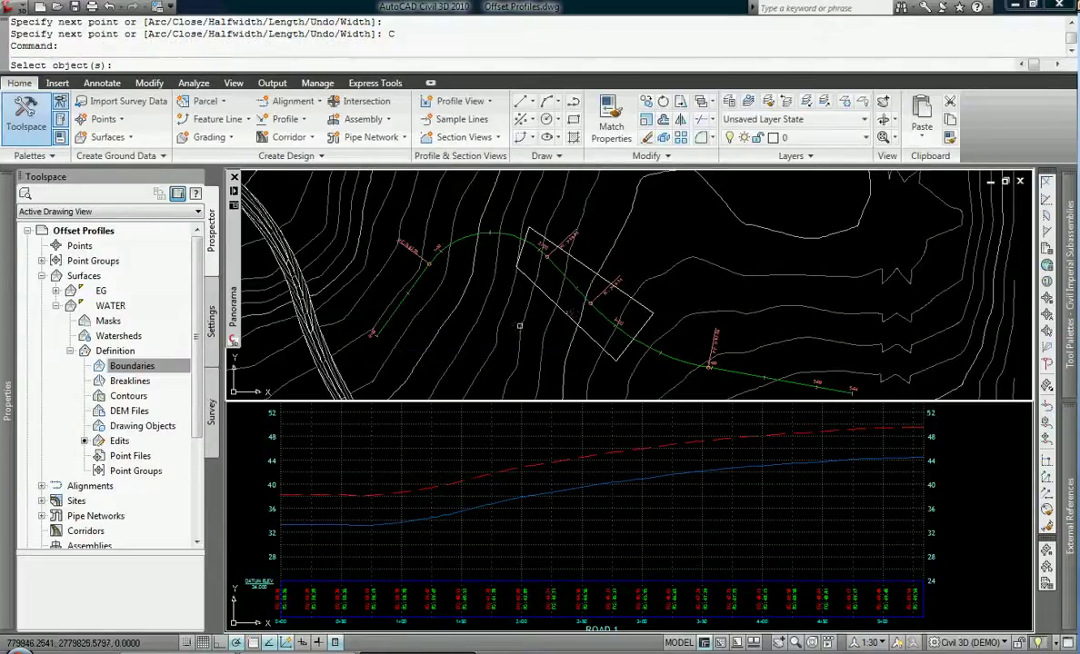
click(529, 292)
key(Return)
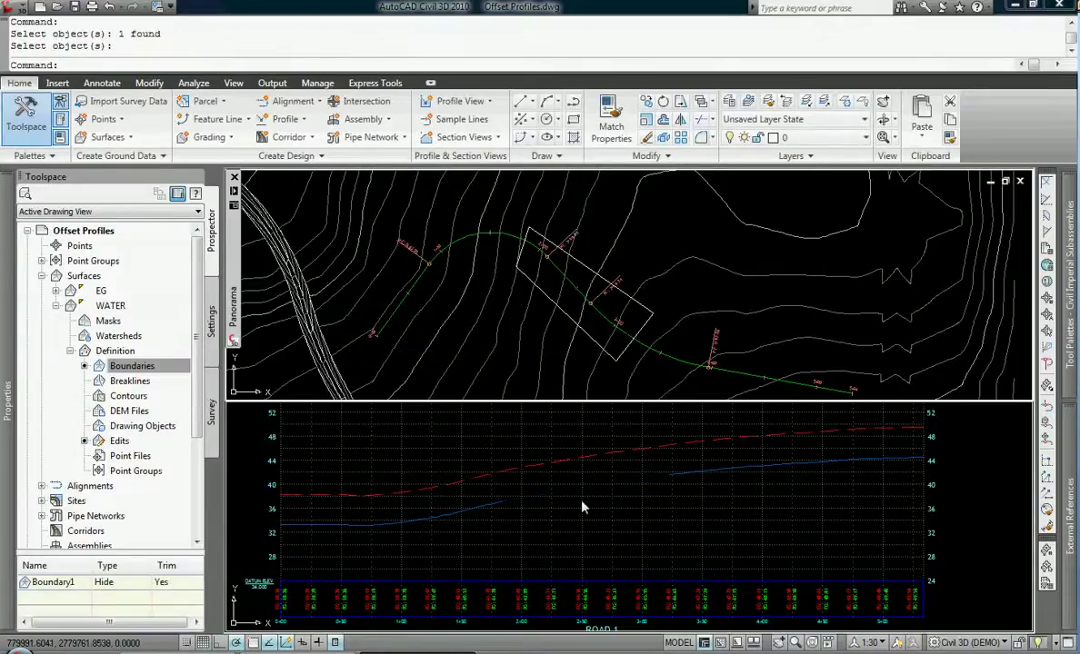
Pull the boundary's bottom corner southeast and rebuild the WATER surface
click(647, 320)
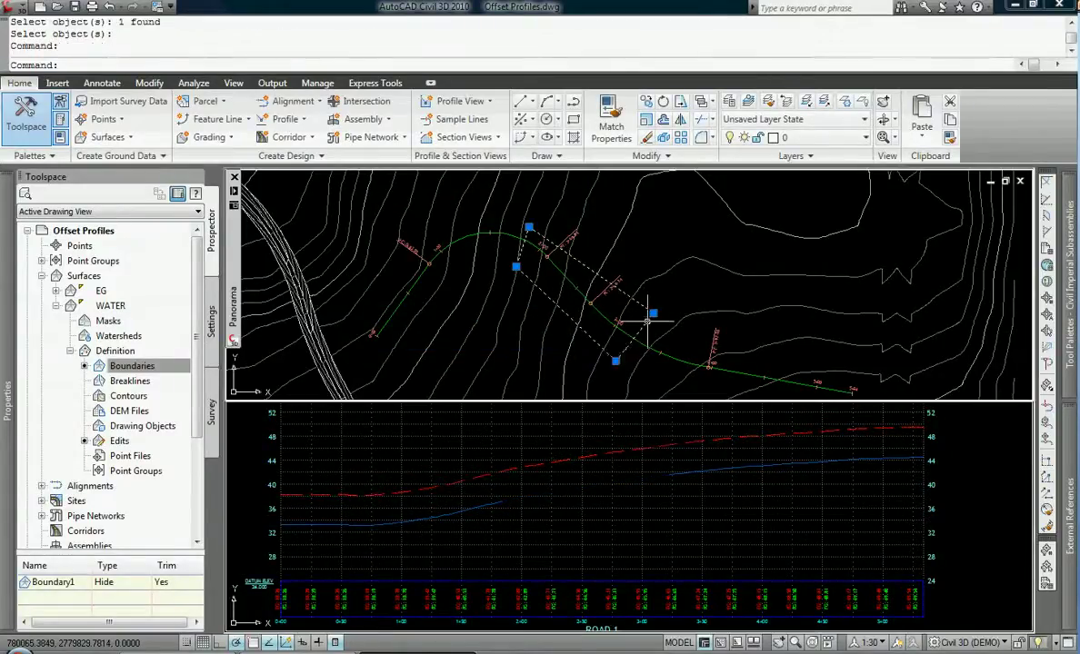
click(616, 361)
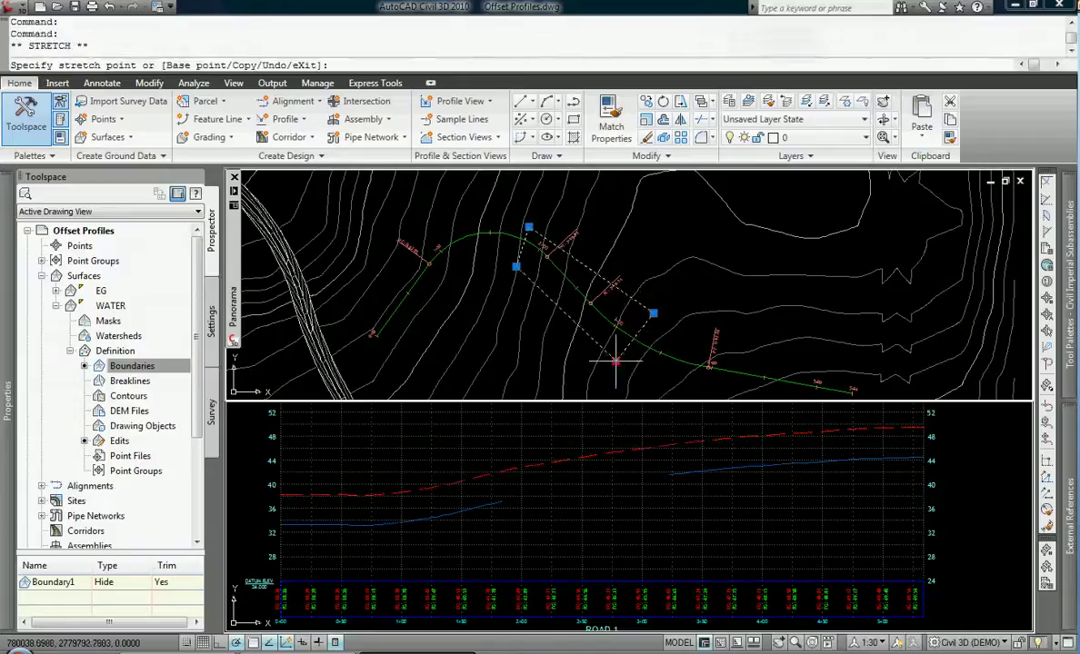
click(692, 326)
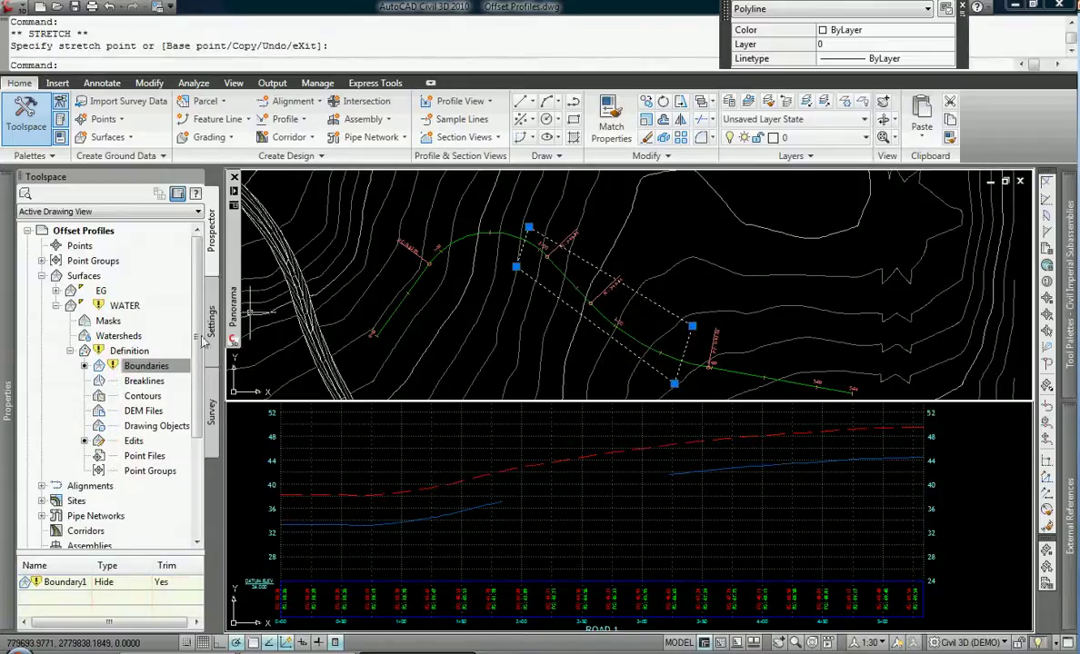
right_click(107, 309)
click(159, 291)
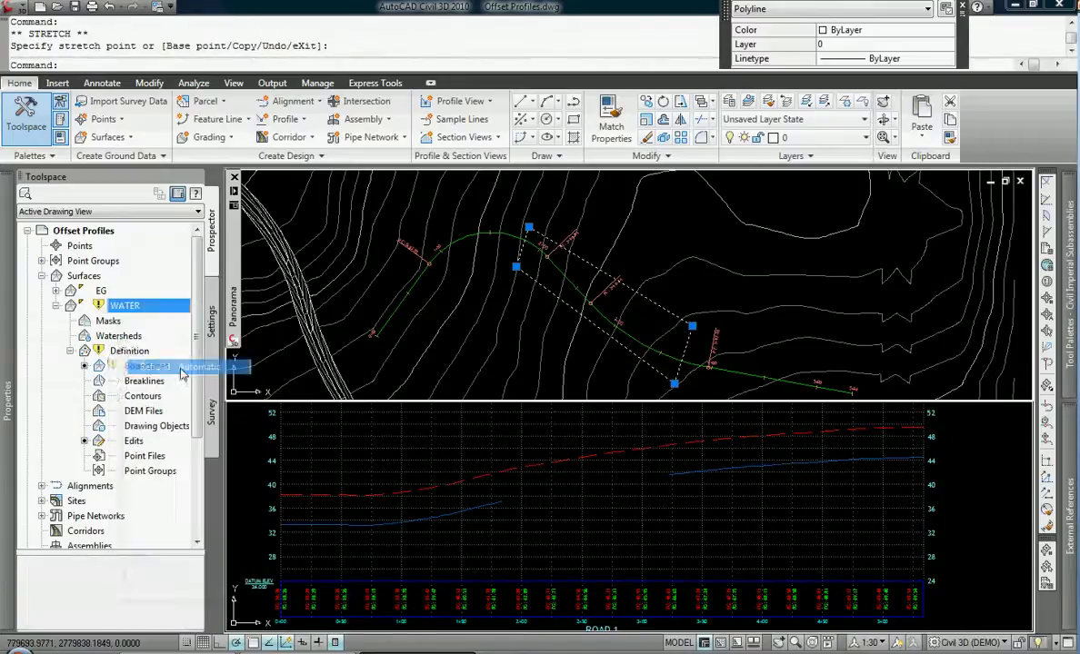
Move the boundary's four corners so it covers ROAD 1's upper curve
click(692, 325)
click(629, 281)
click(674, 384)
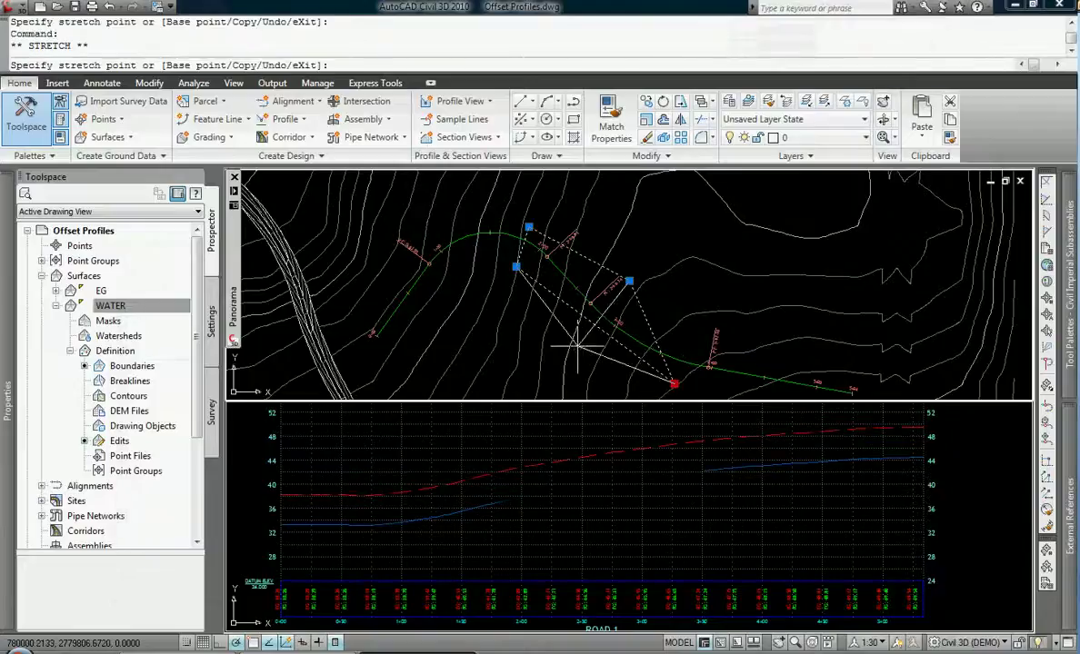
click(577, 344)
click(515, 263)
click(473, 267)
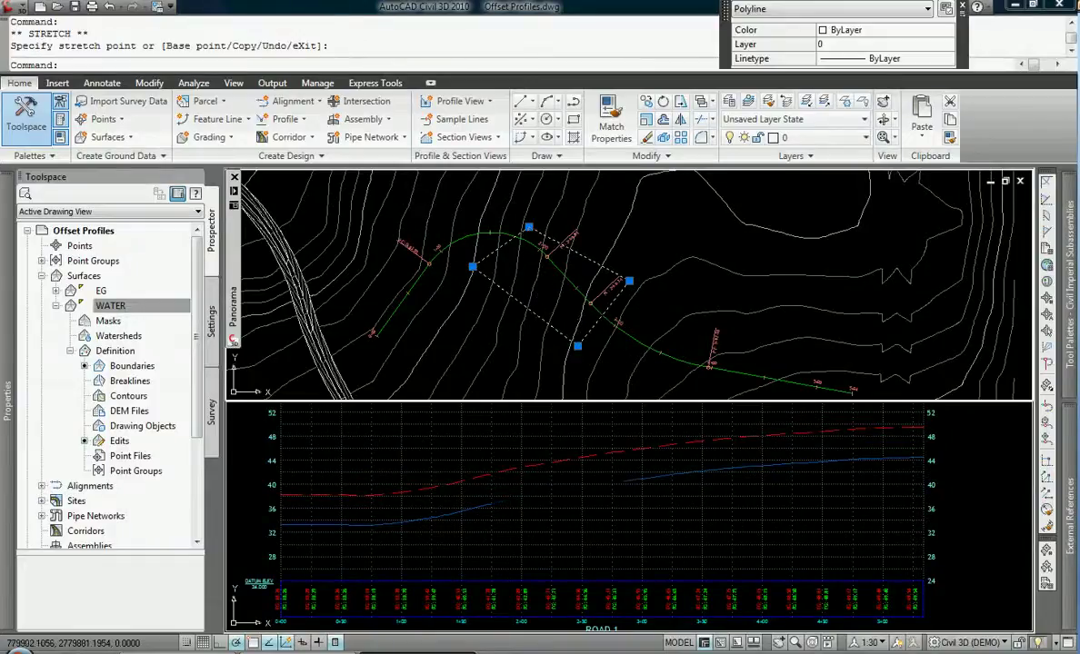
click(528, 226)
click(459, 219)
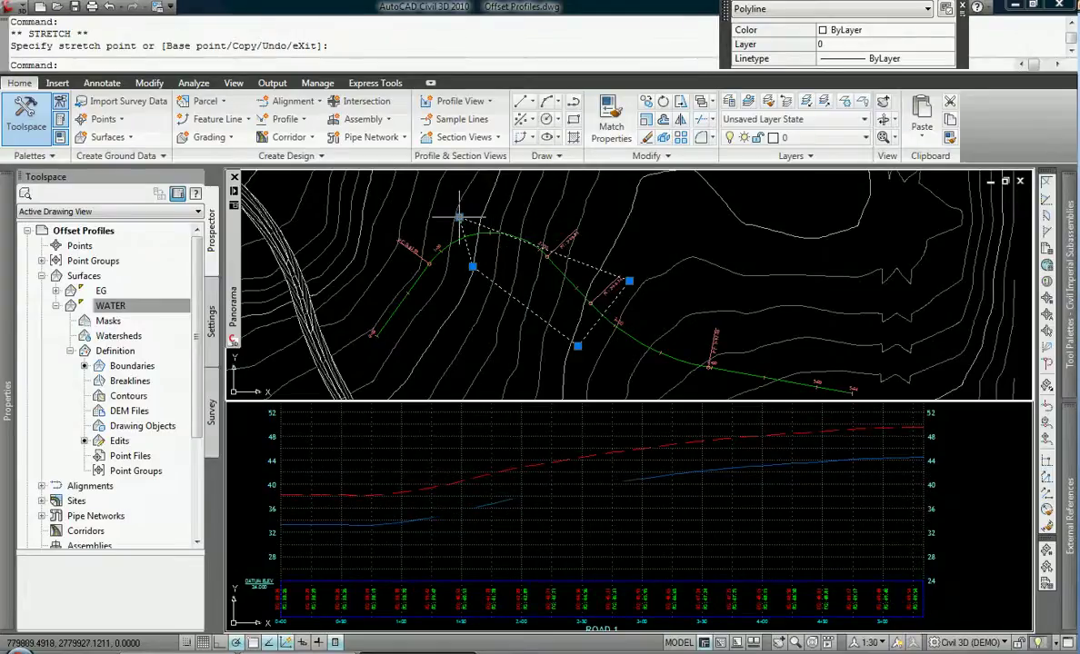
click(459, 218)
click(471, 192)
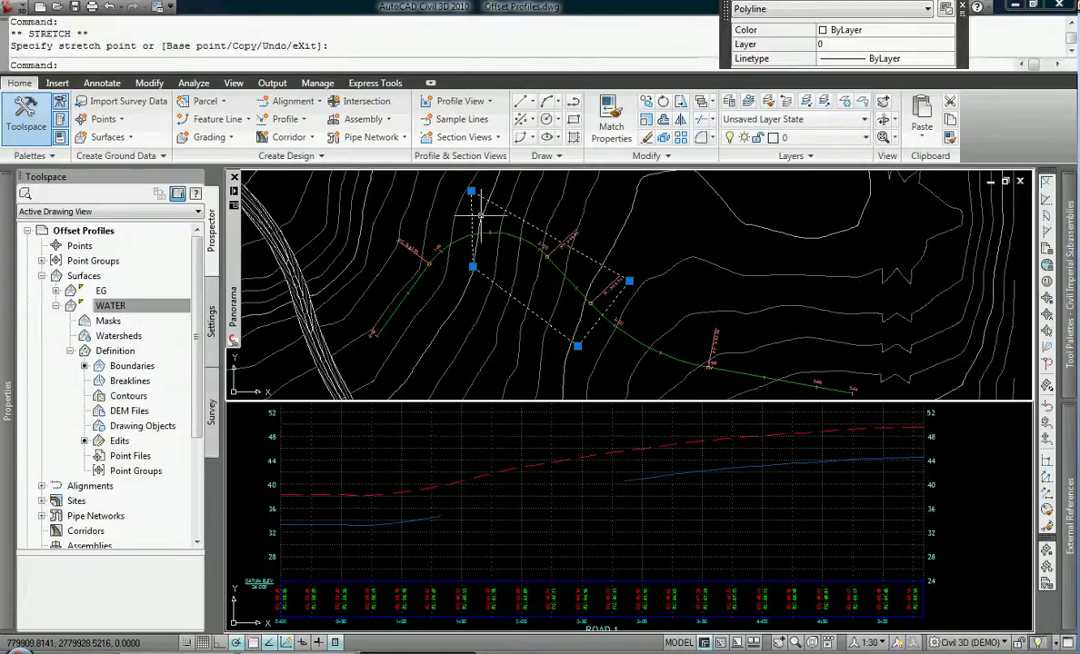
scroll(534, 239, down, 3)
key(Escape)
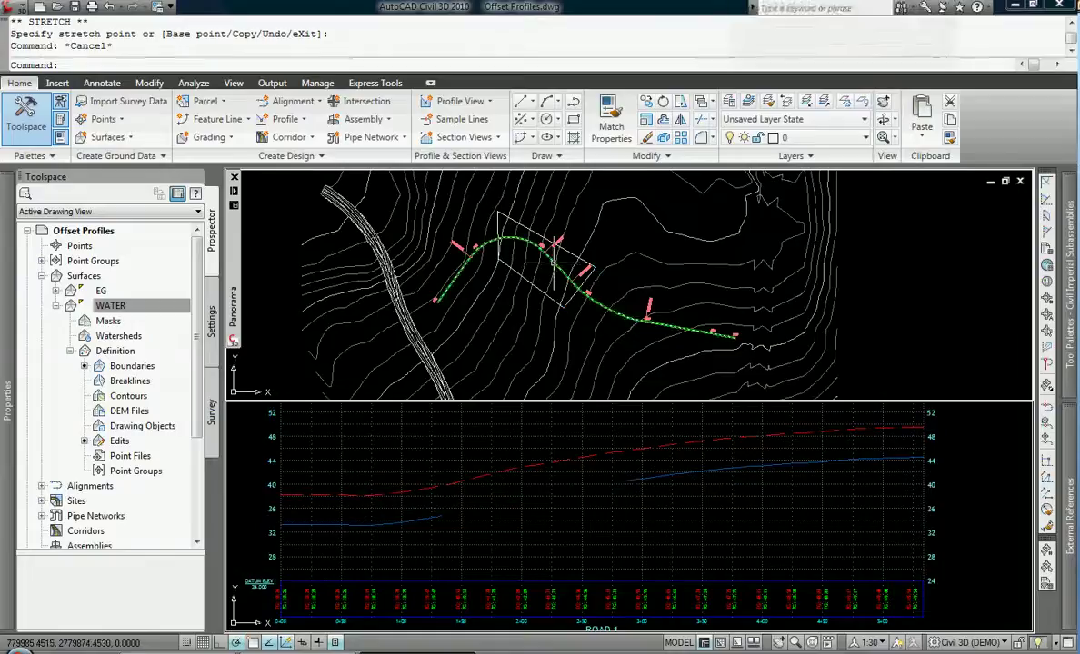
click(472, 261)
Drag ROAD 1's west grip and curve grip to straighten the road
click(438, 301)
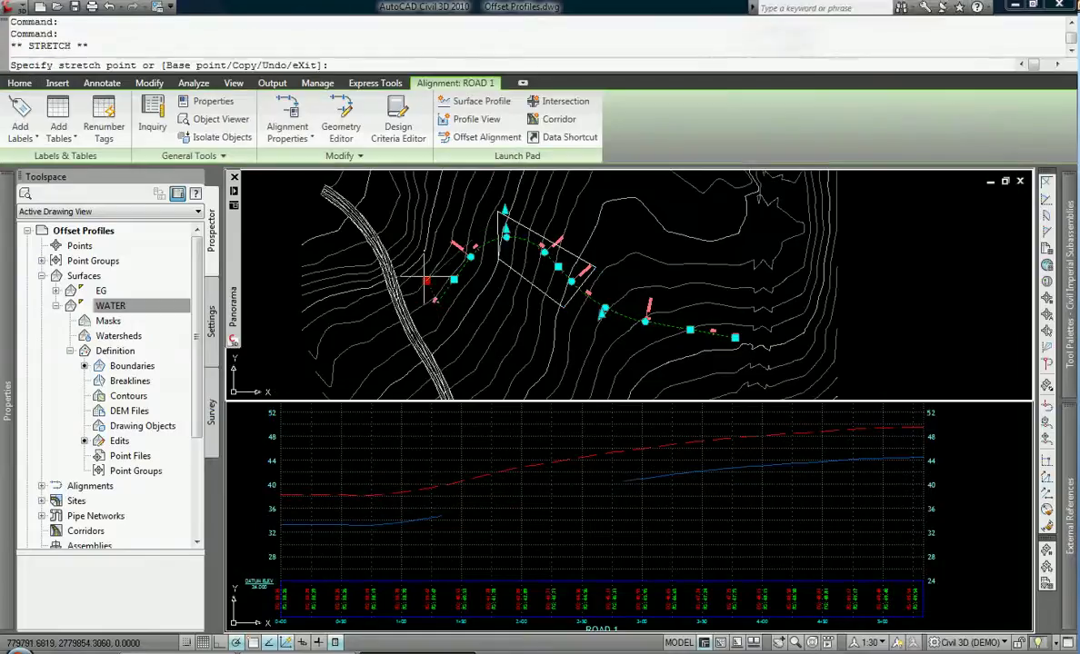
click(421, 272)
click(503, 218)
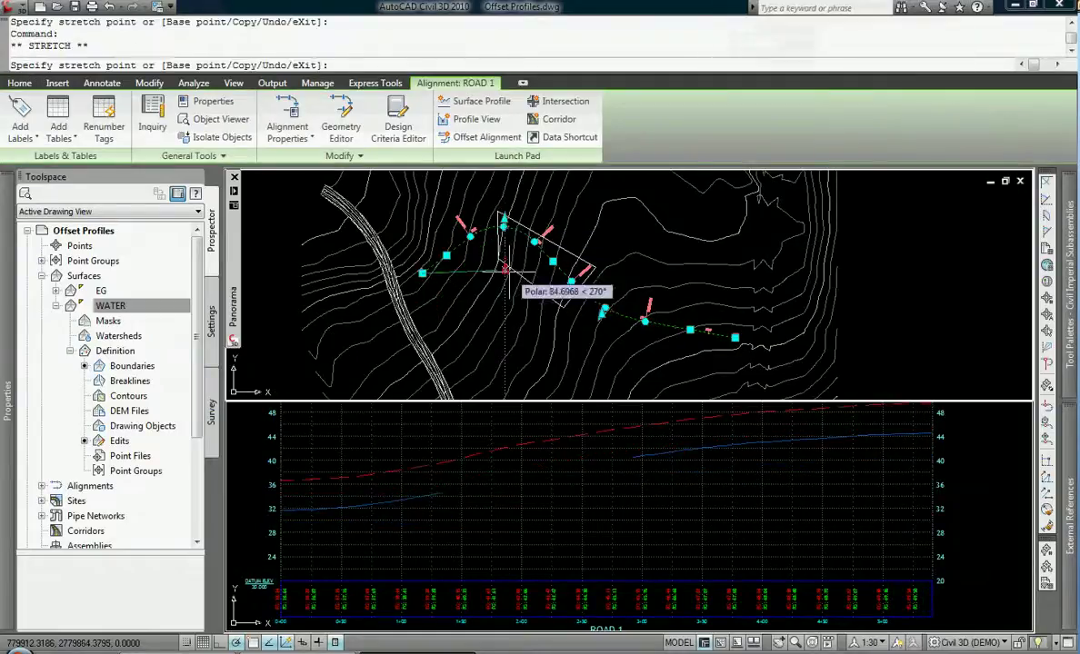
click(505, 318)
key(Escape)
Square the hide boundary's corners into a rectangle spanning the road's middle
click(492, 262)
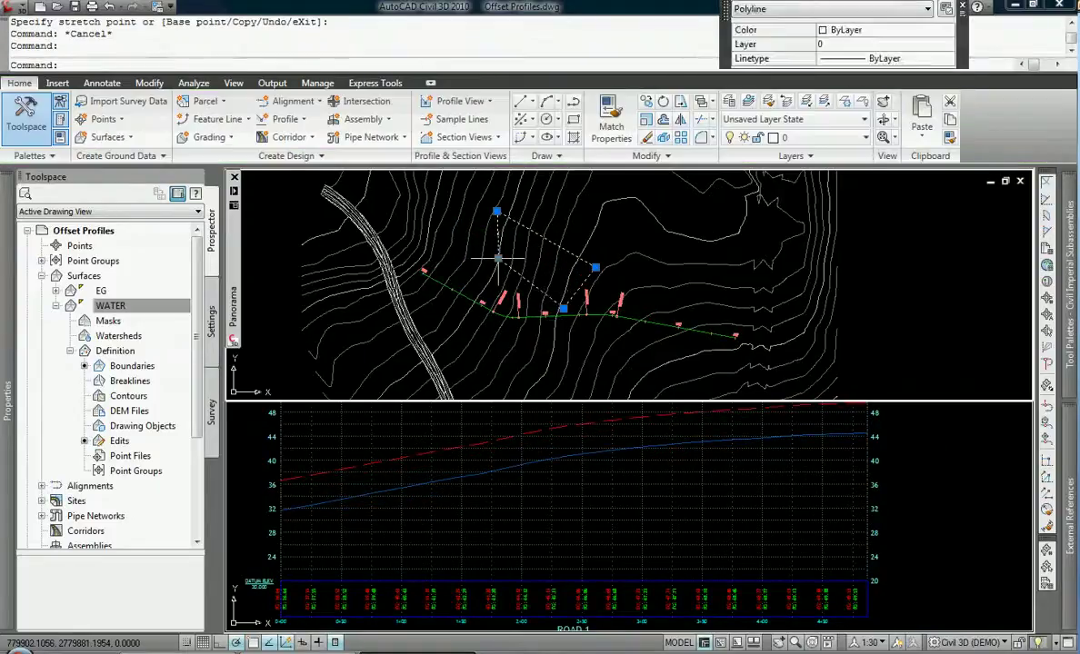
click(498, 259)
click(498, 329)
click(496, 211)
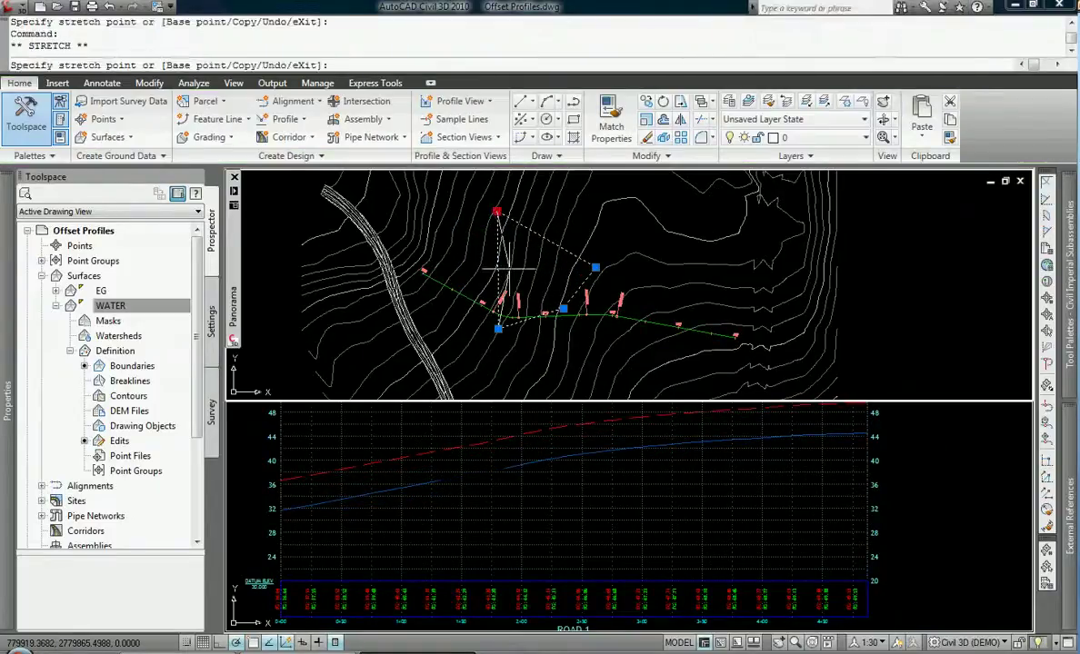
click(509, 269)
click(563, 309)
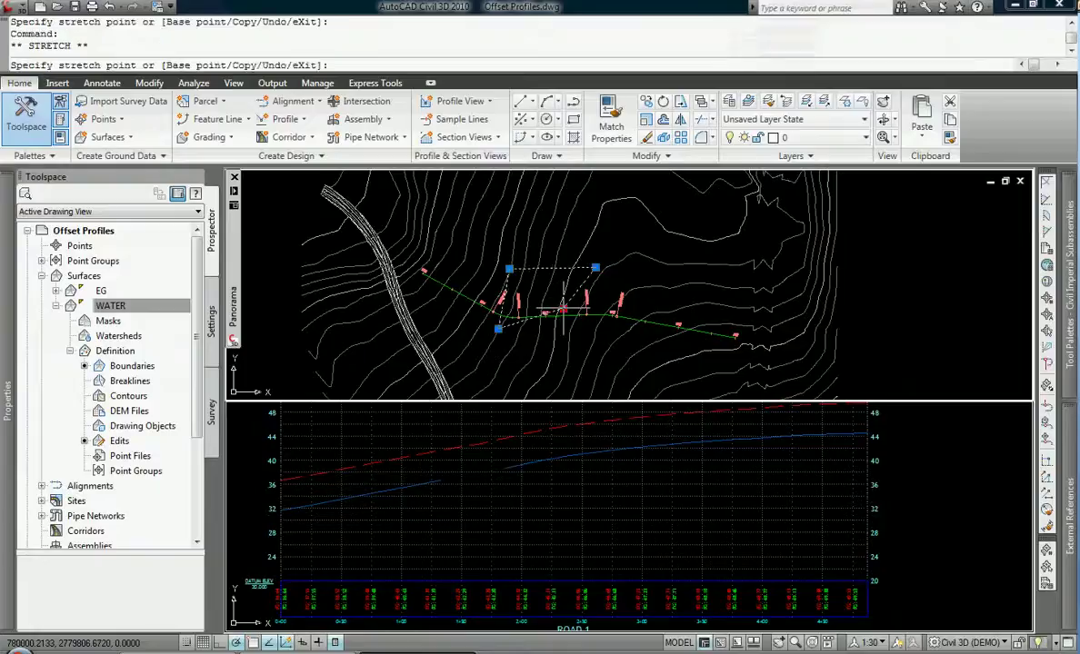
click(616, 340)
click(595, 268)
click(616, 285)
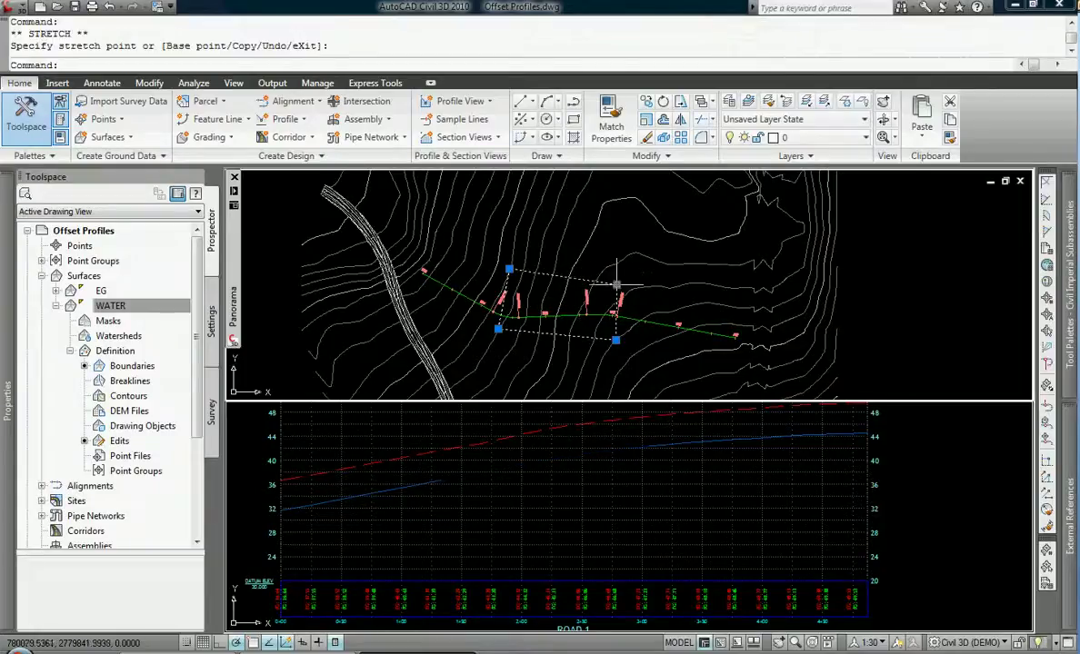
click(509, 269)
click(501, 289)
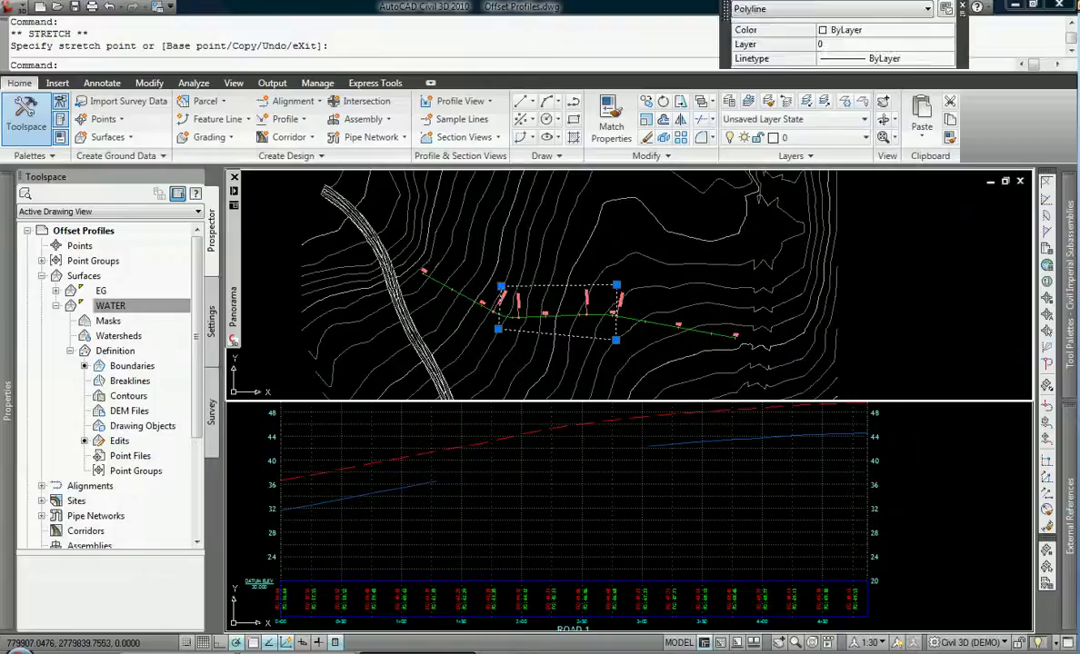
key(Escape)
key(Escape)
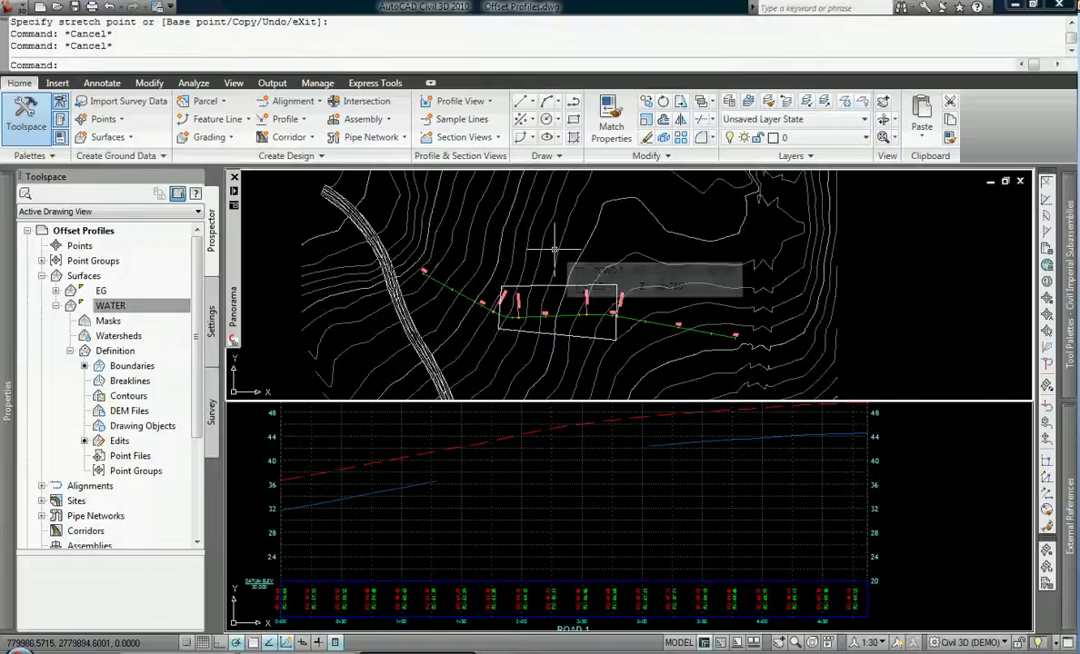